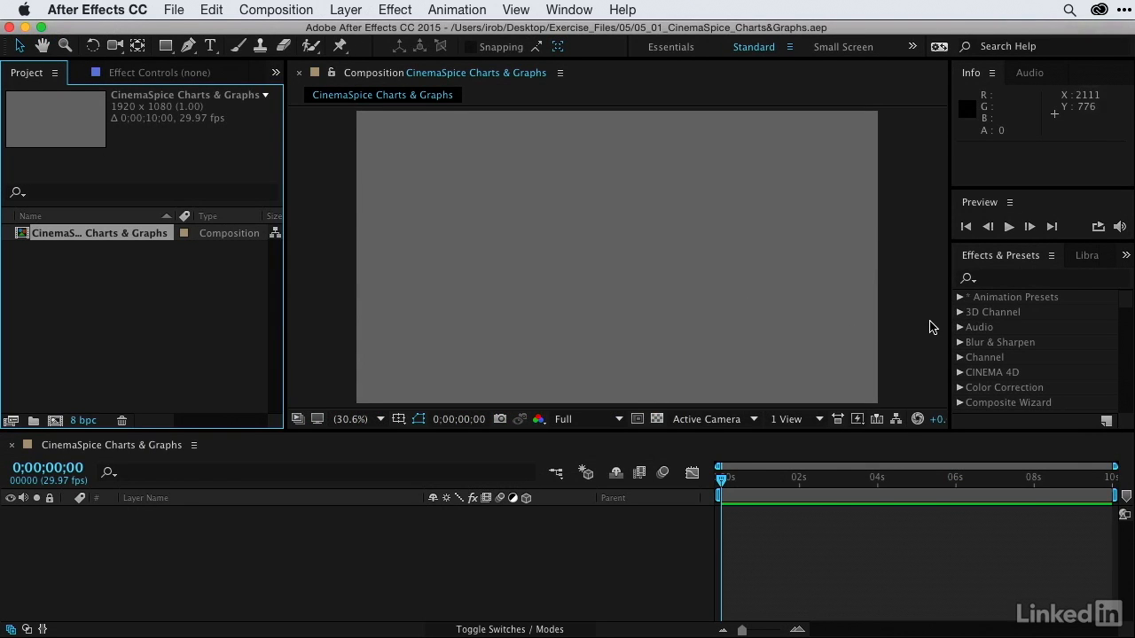
# Search the effects and presets for "char" and clear the search to restore the full list
pyautogui.click(1015, 284)
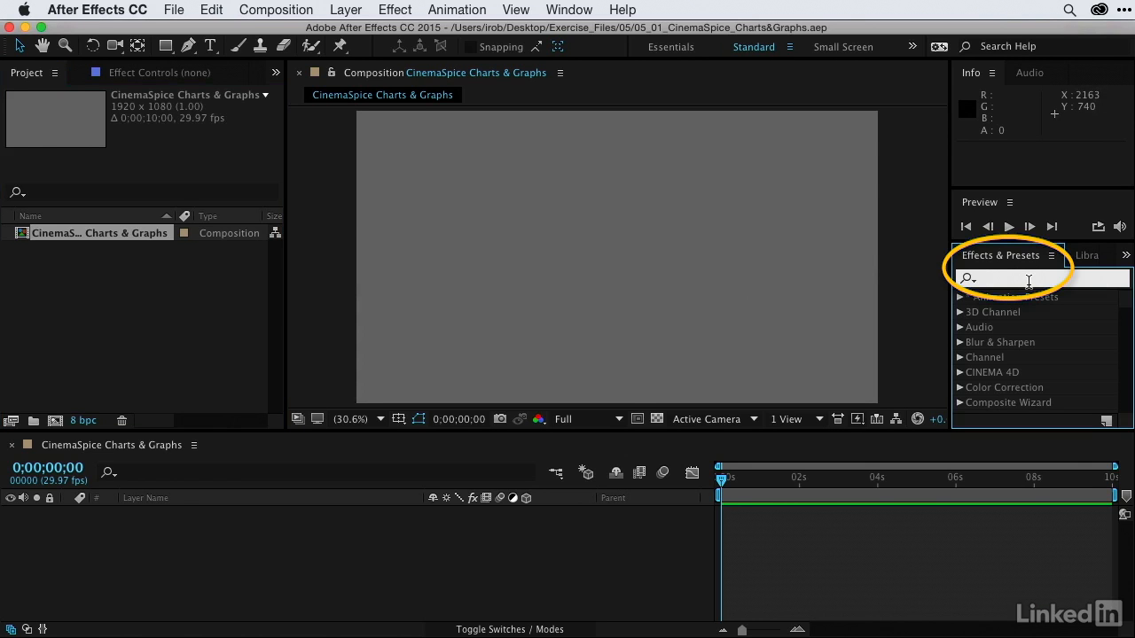
pyautogui.write('char')
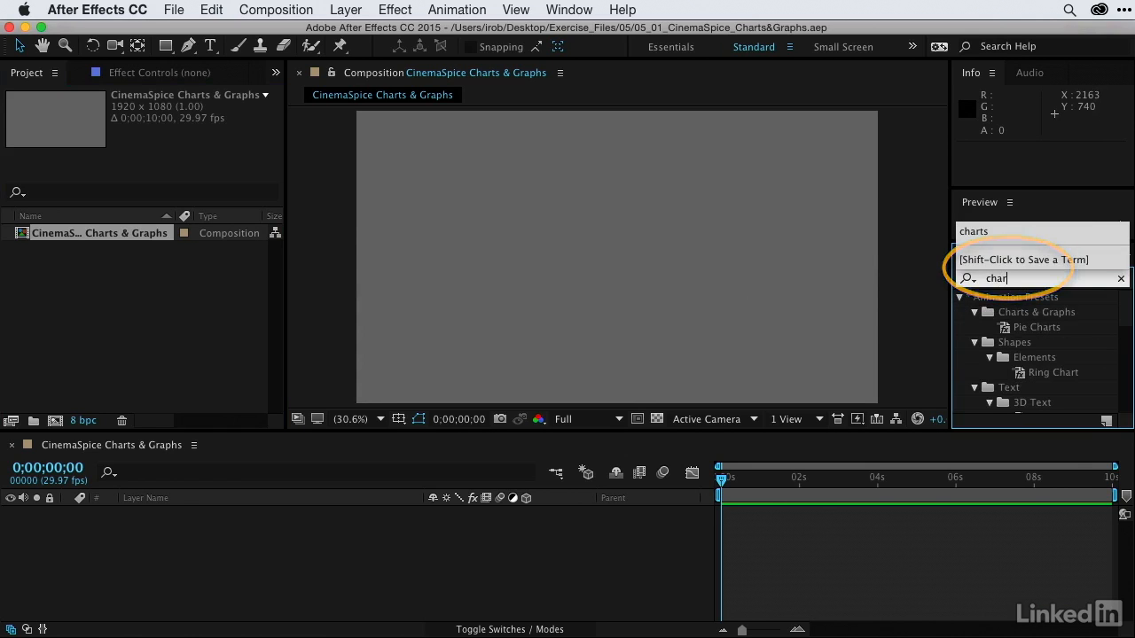
pyautogui.click(1034, 327)
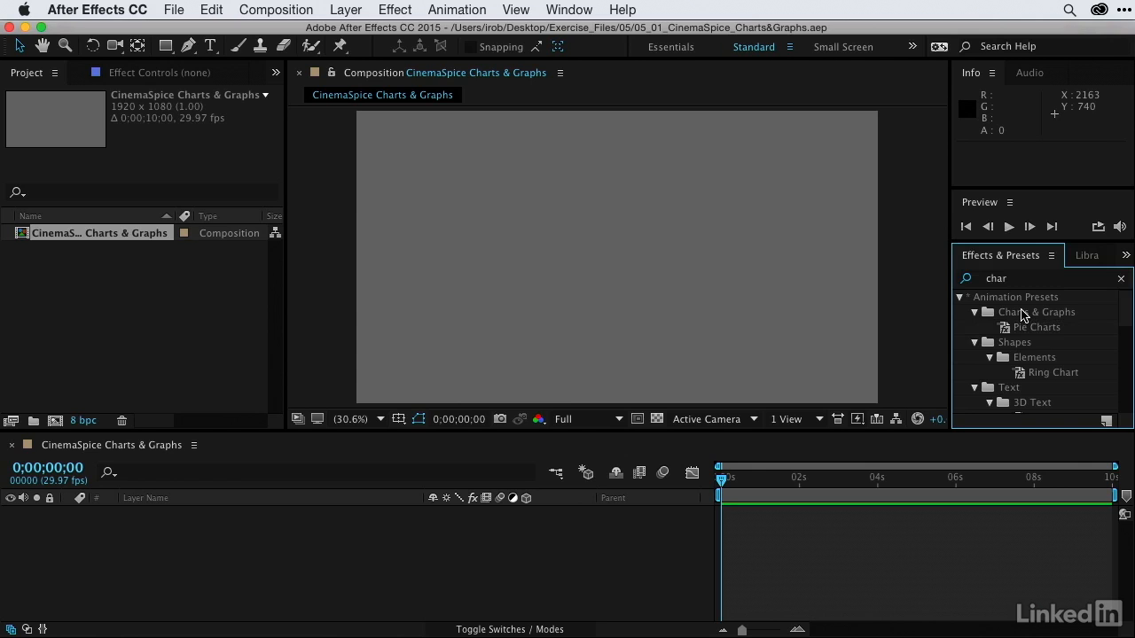
pyautogui.click(1124, 278)
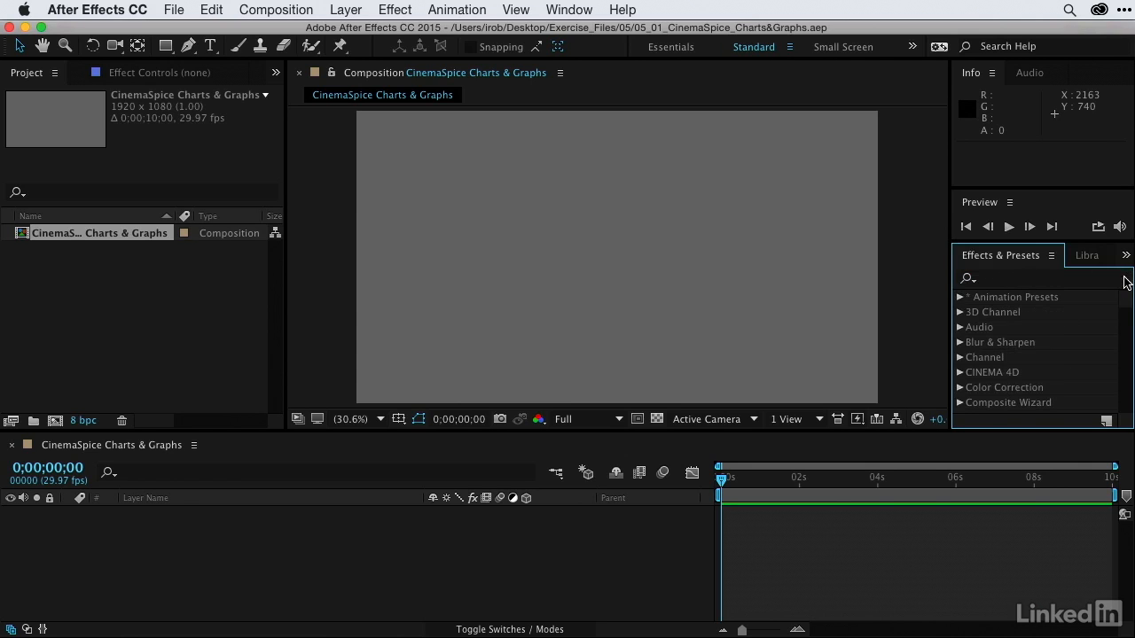
# Apply the Bar Graphs preset from the Charts & Graphs animation presets to the empty composition
pyautogui.click(957, 300)
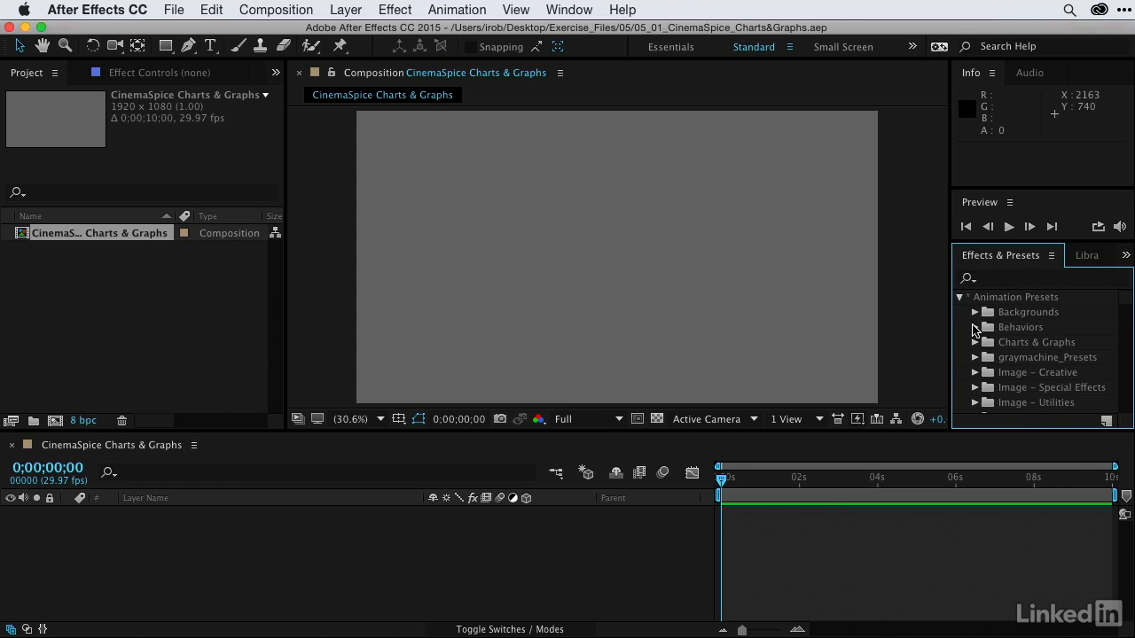
pyautogui.click(975, 343)
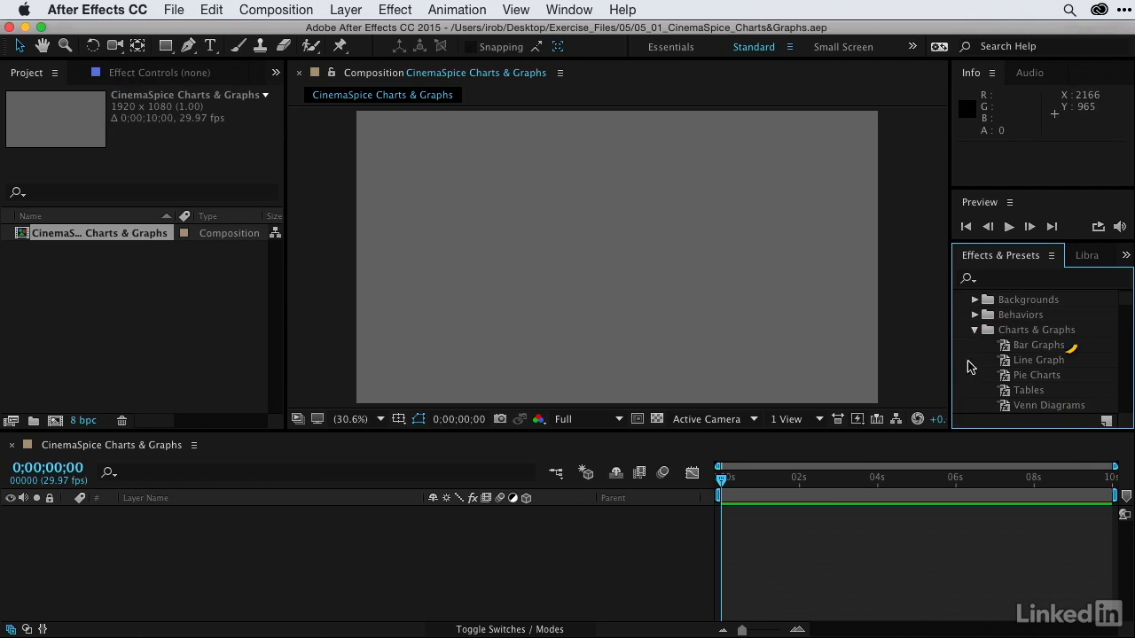
pyautogui.doubleClick(1005, 347)
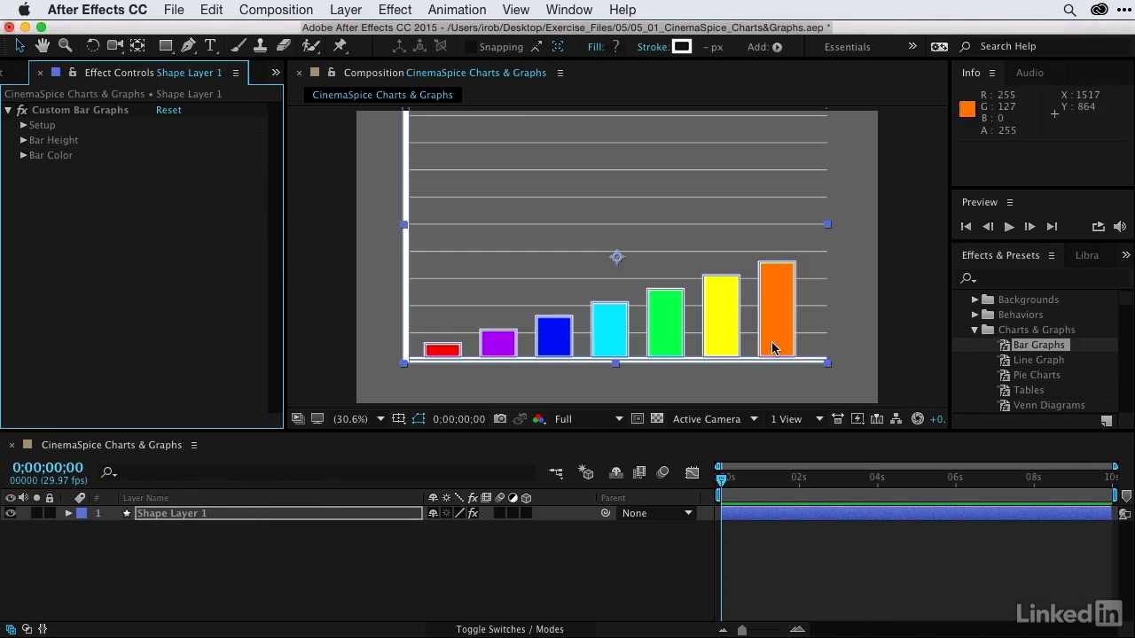
# Set the bar graph's Amount to 4 and its Bar Width to 285
pyautogui.click(23, 125)
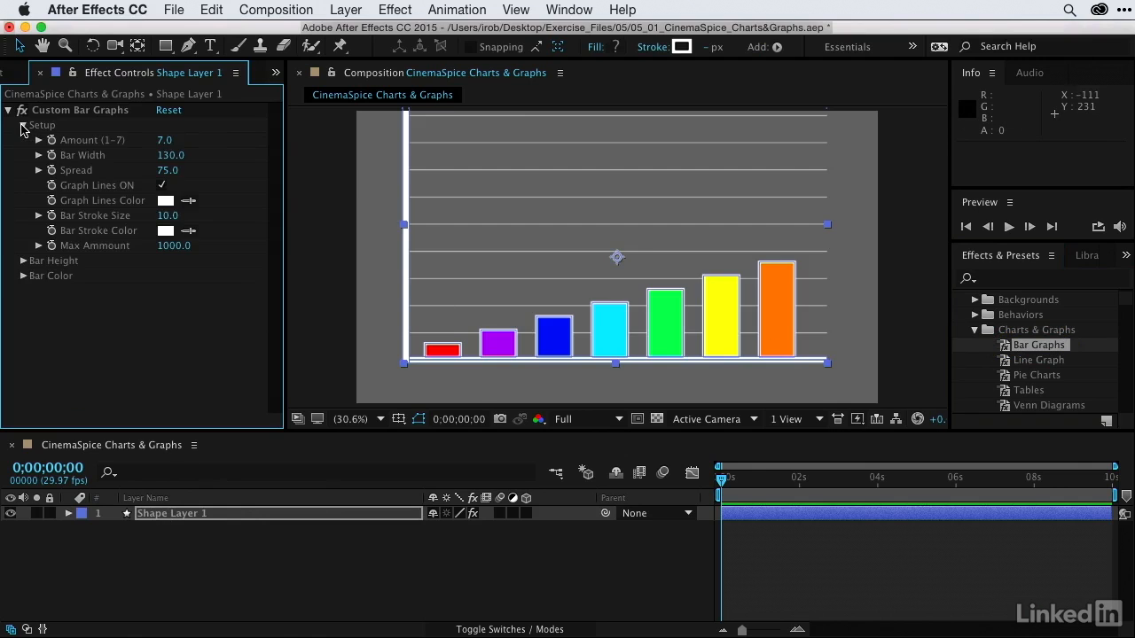
pyautogui.click(163, 142)
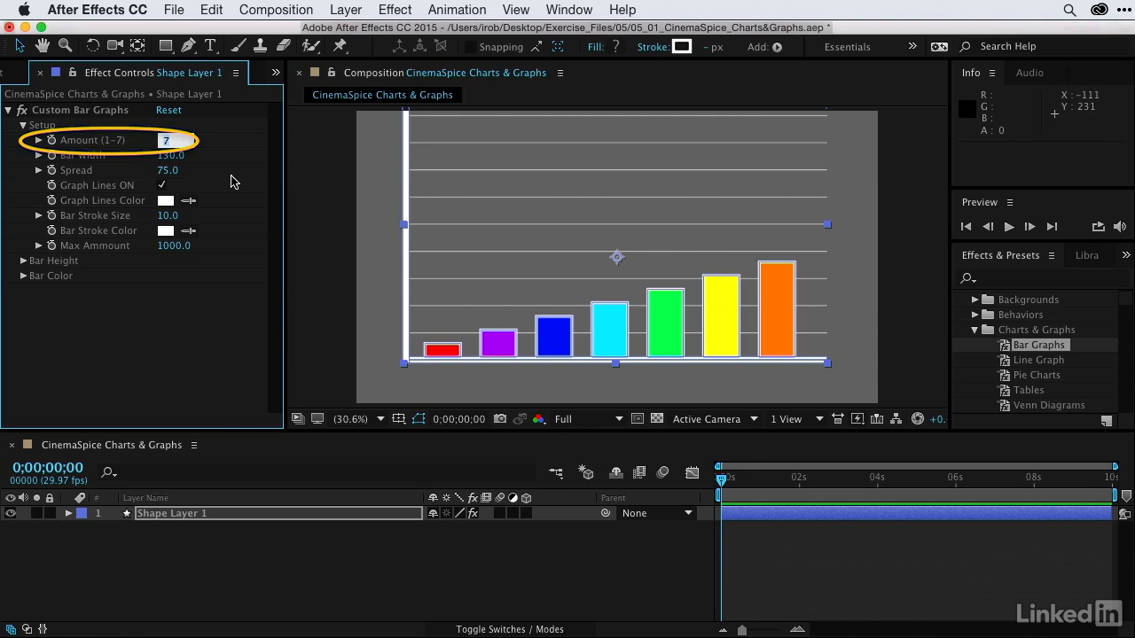
pyautogui.write('4')
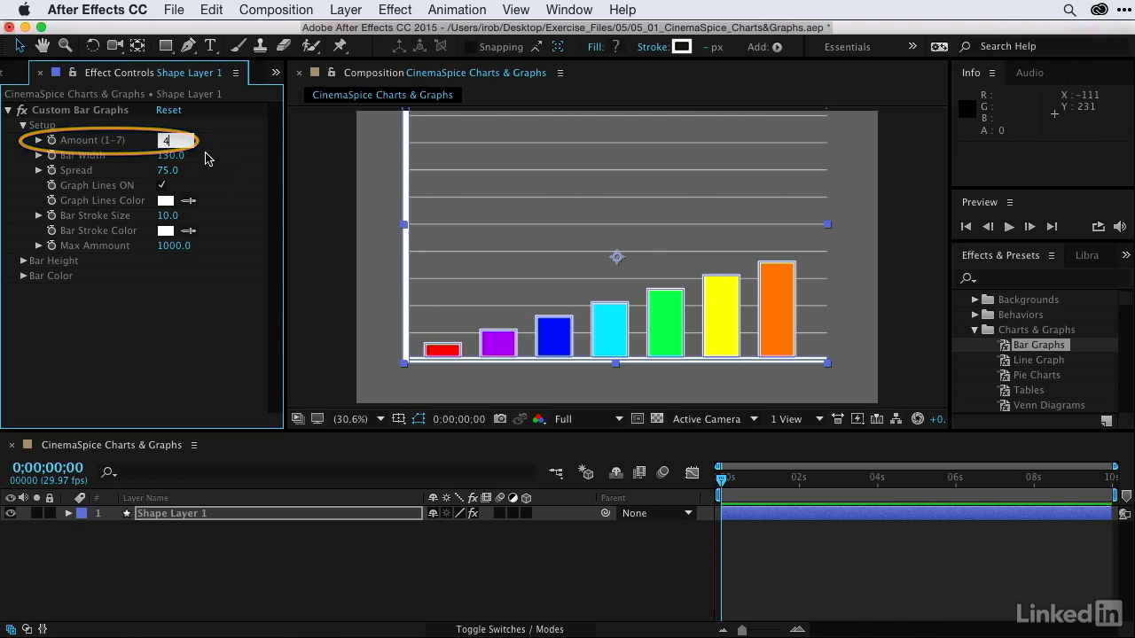
pyautogui.press('Return')
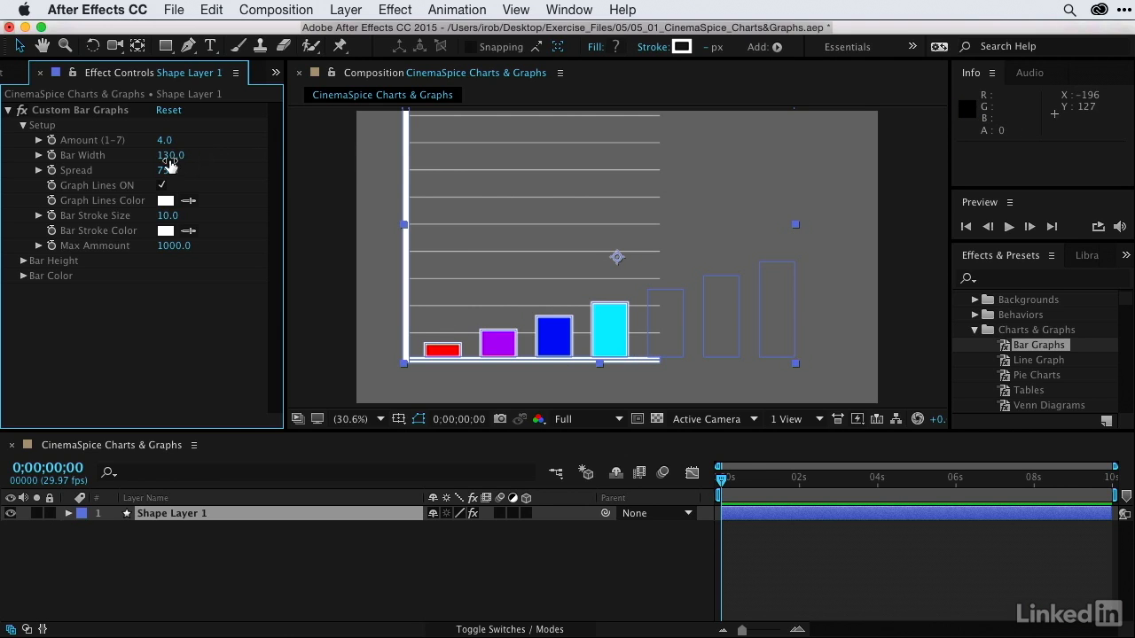
pyautogui.moveTo(169, 159); pyautogui.dragTo(294, 143)
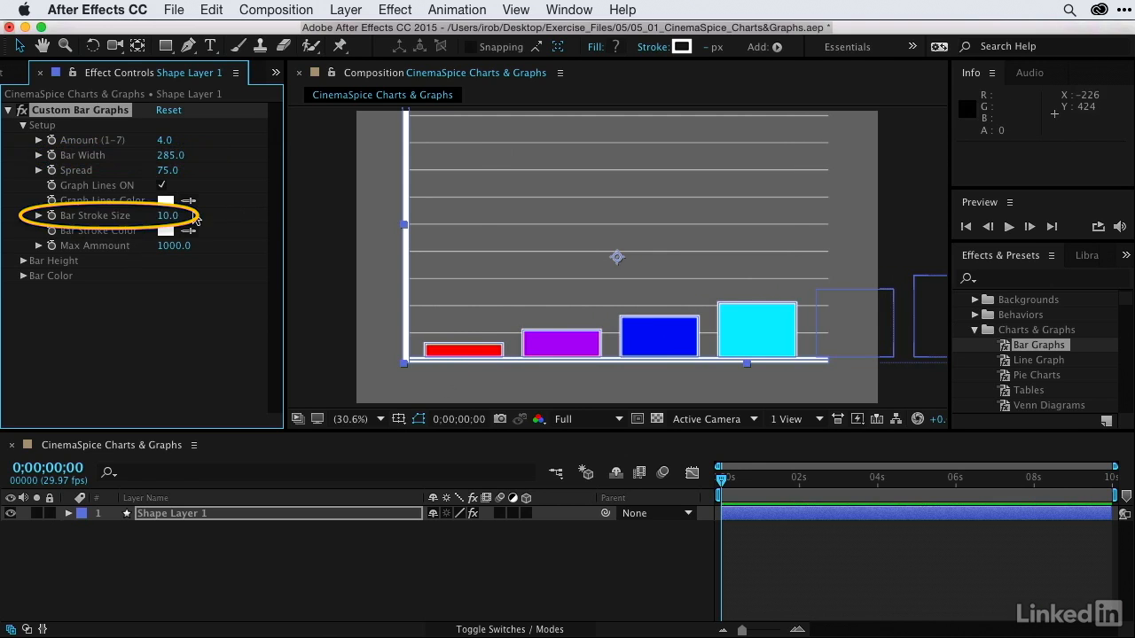
# Reduce the bar graph's Bar Stroke Size to 0 and set its Max Ammount to 100
pyautogui.moveTo(167, 218); pyautogui.dragTo(102, 224)
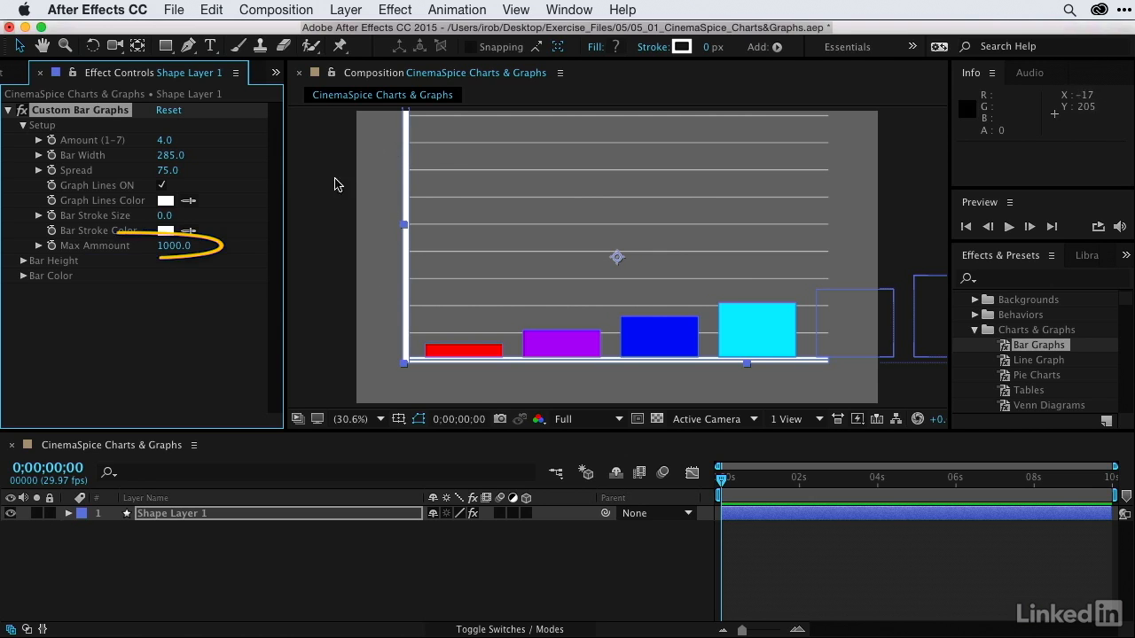
pyautogui.click(175, 245)
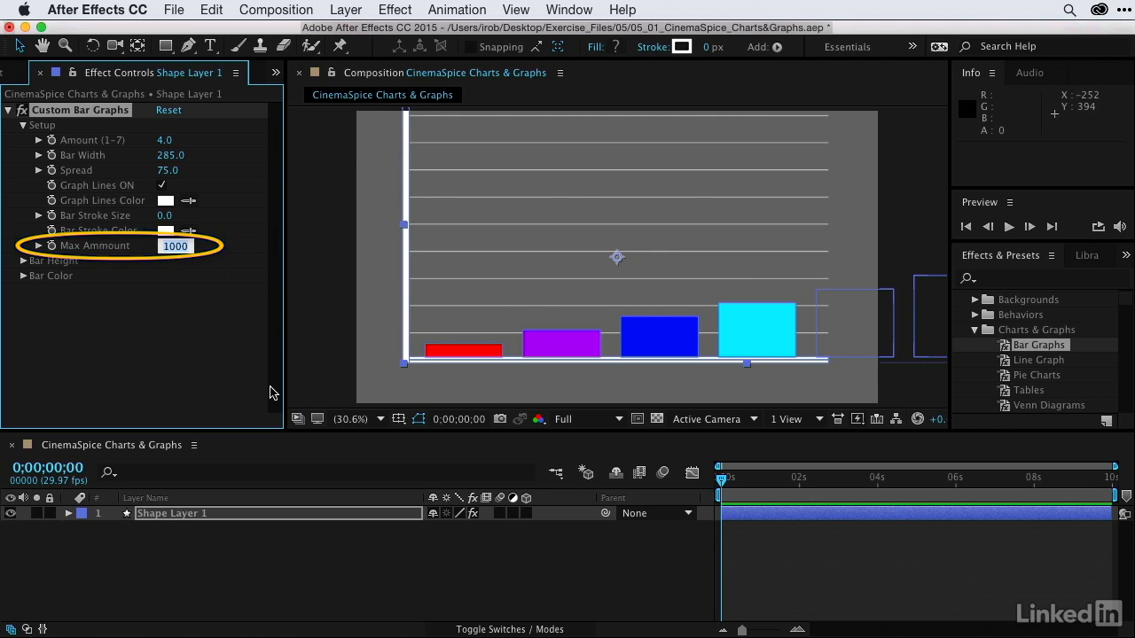
pyautogui.write('100')
pyautogui.press('Return')
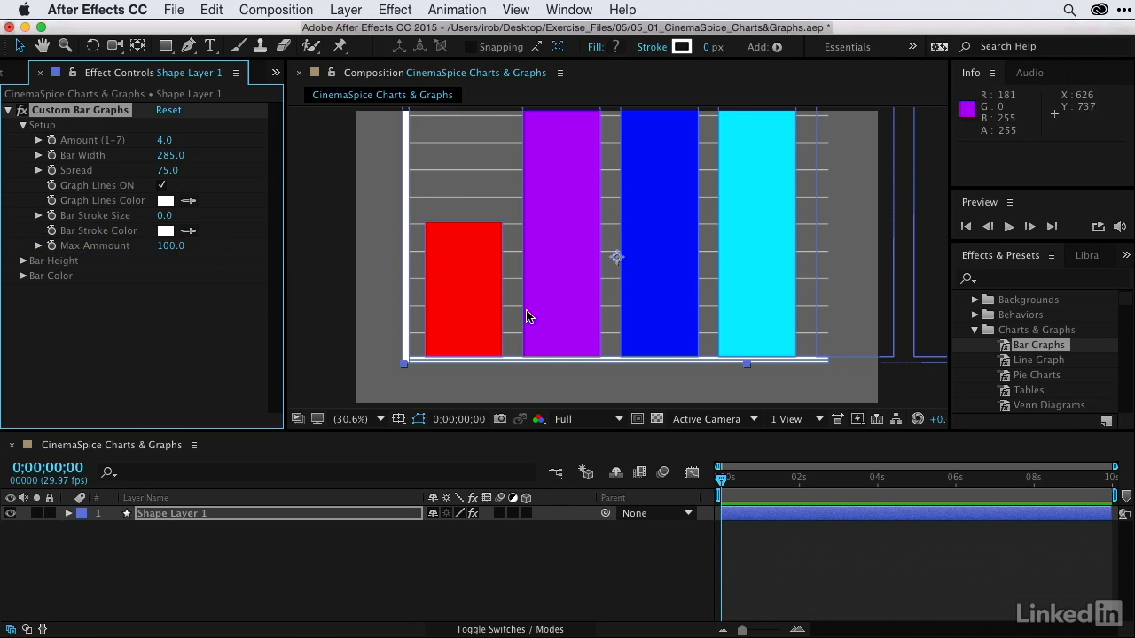
# Set the bar heights to 75 for Bar 2, 53 for Bar 3 and 3 for Bar 4, and reveal the bar color settings
pyautogui.click(23, 260)
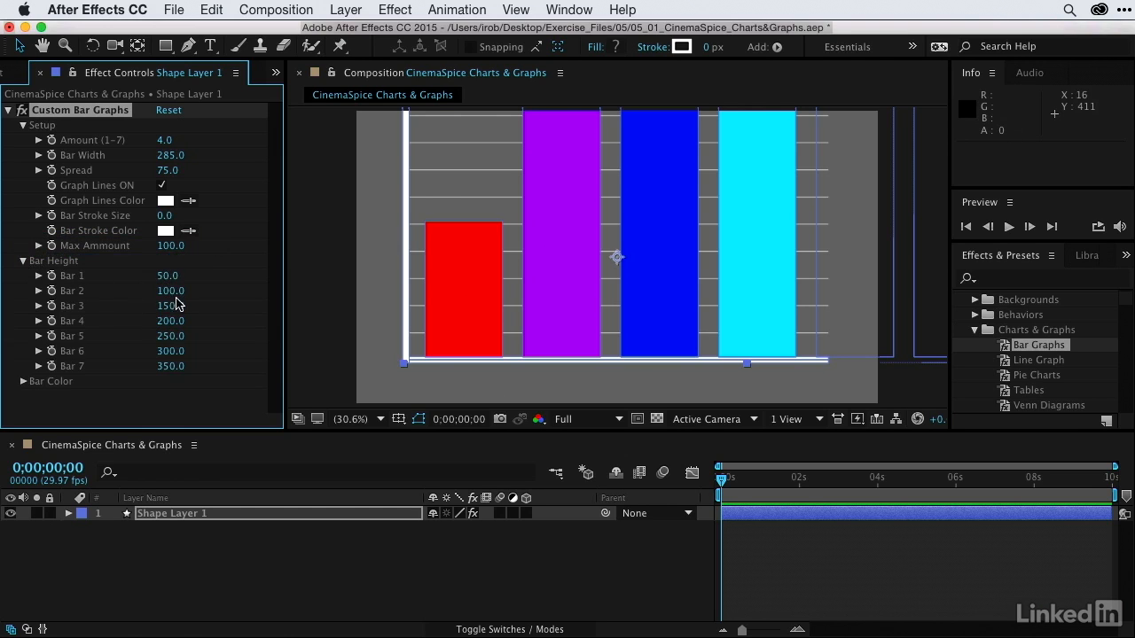
pyautogui.click(173, 292)
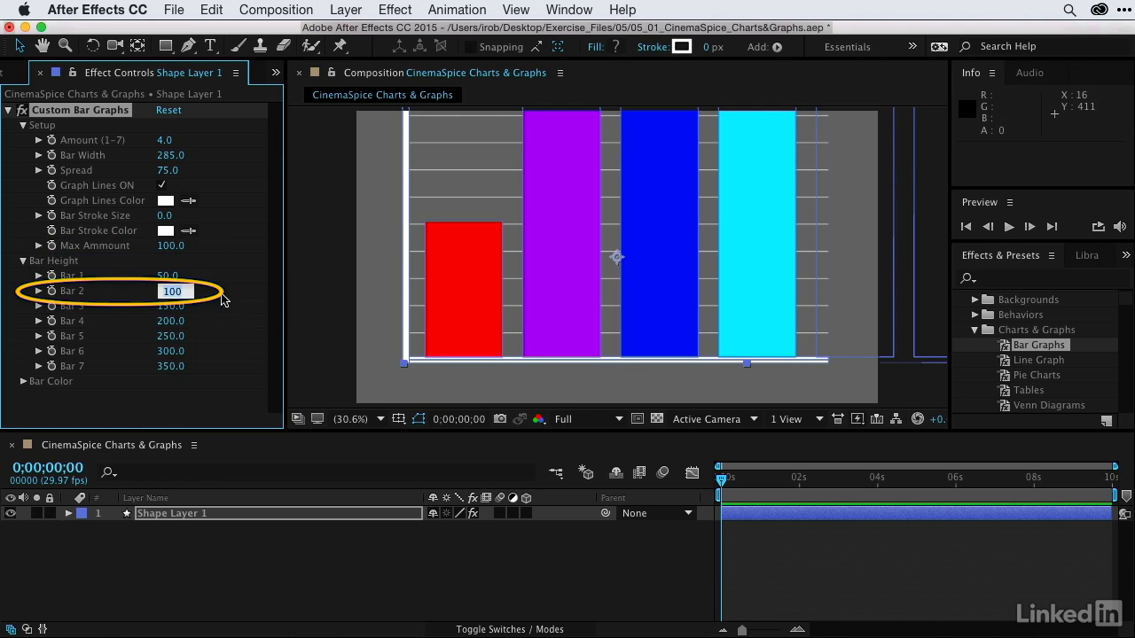
pyautogui.write('75')
pyautogui.press('Tab')
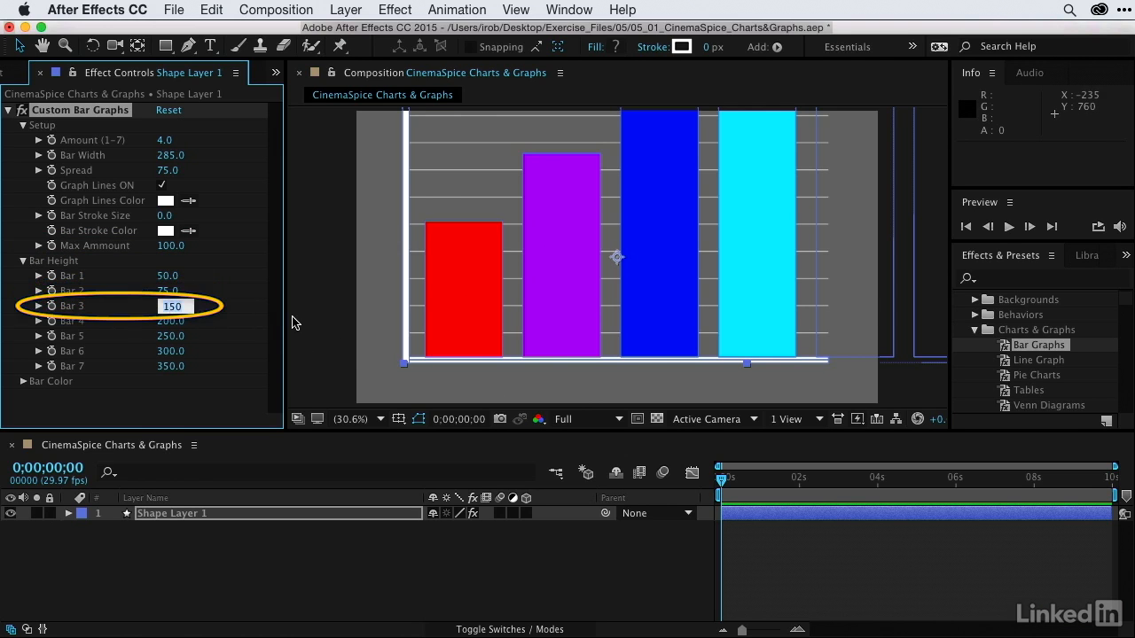
pyautogui.write('53')
pyautogui.press('Tab')
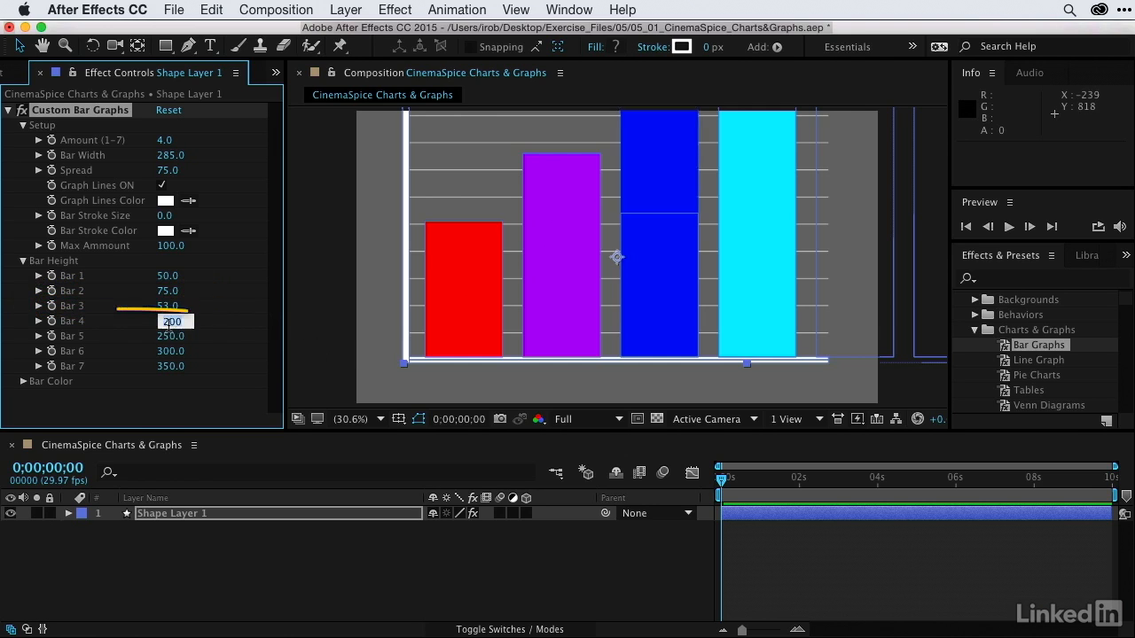
pyautogui.write('3')
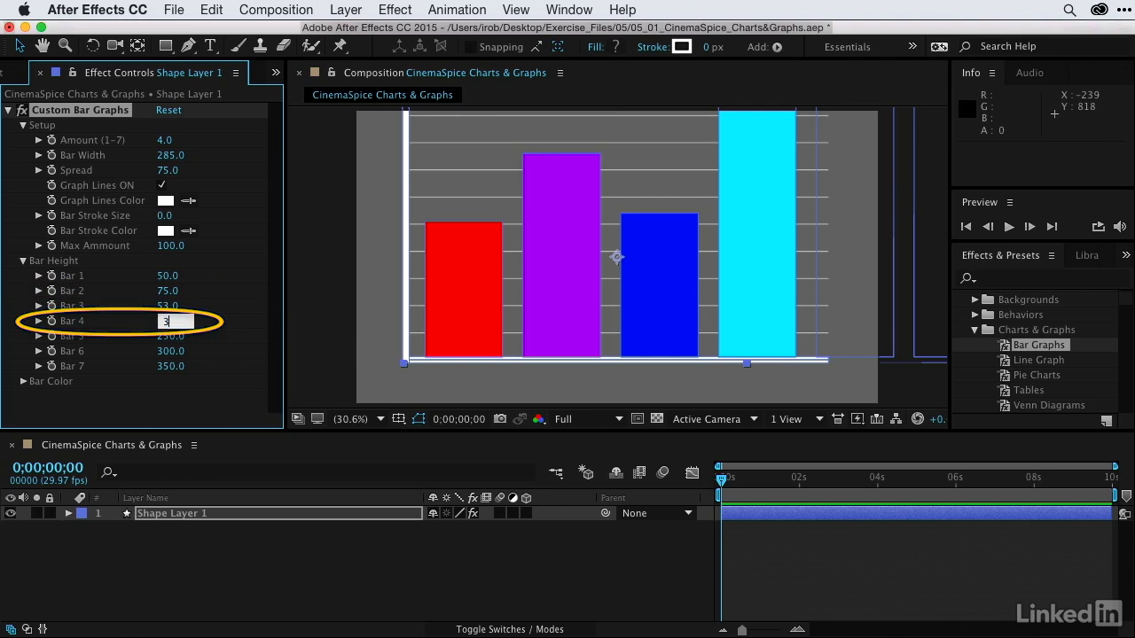
pyautogui.click(197, 404)
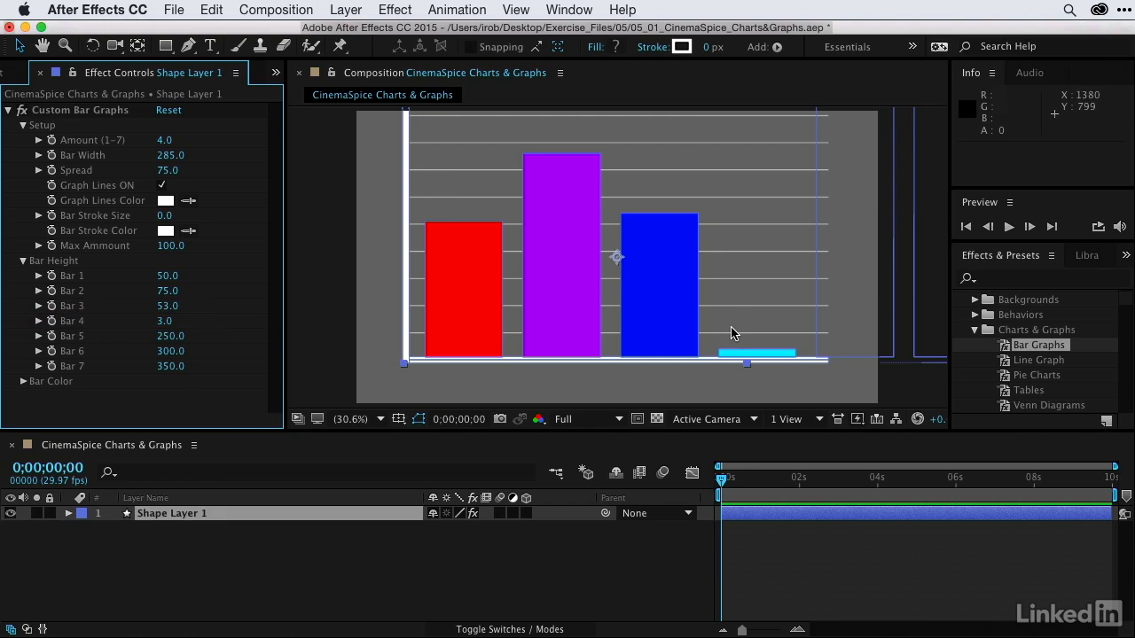
pyautogui.click(23, 261)
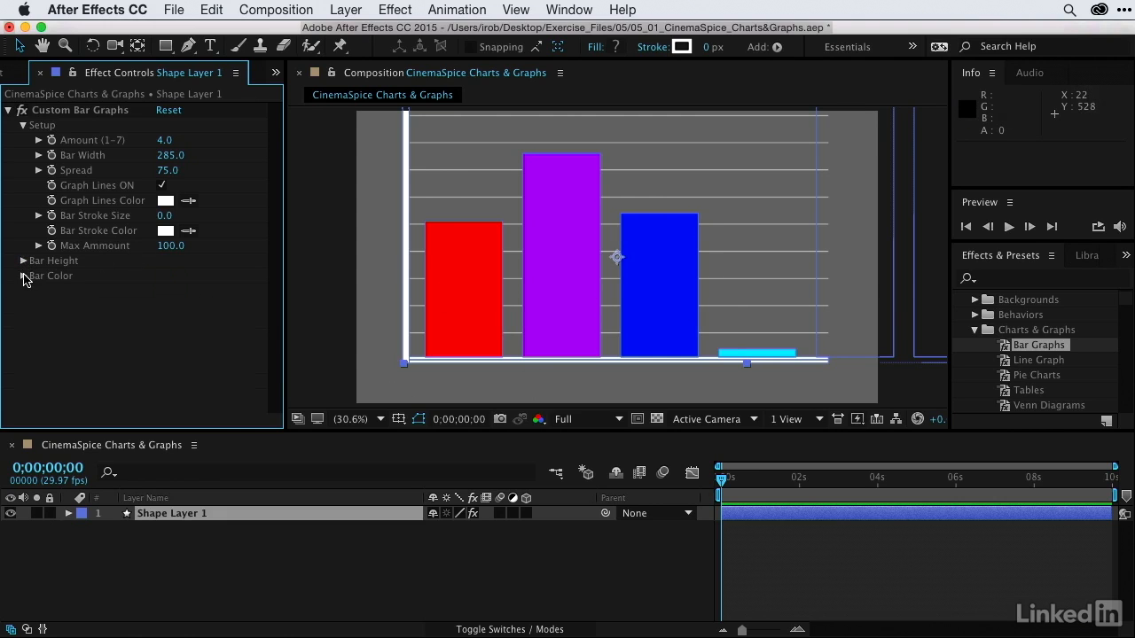
pyautogui.click(23, 277)
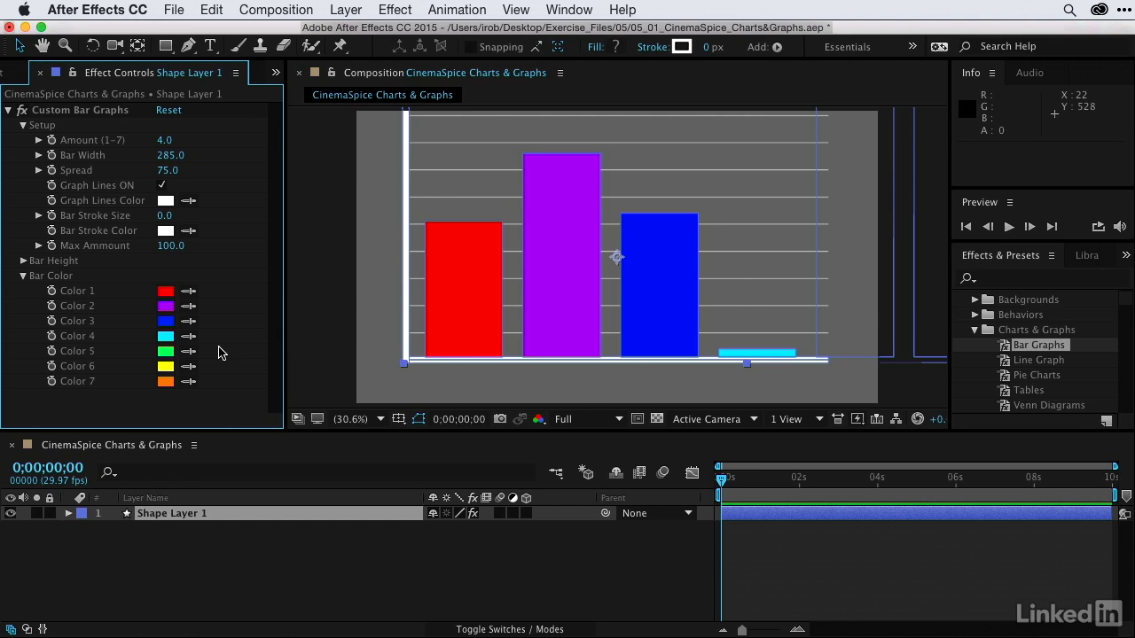
# Delete the bar graph's shape layer and apply the Pie Charts preset to the composition instead
pyautogui.click(222, 585)
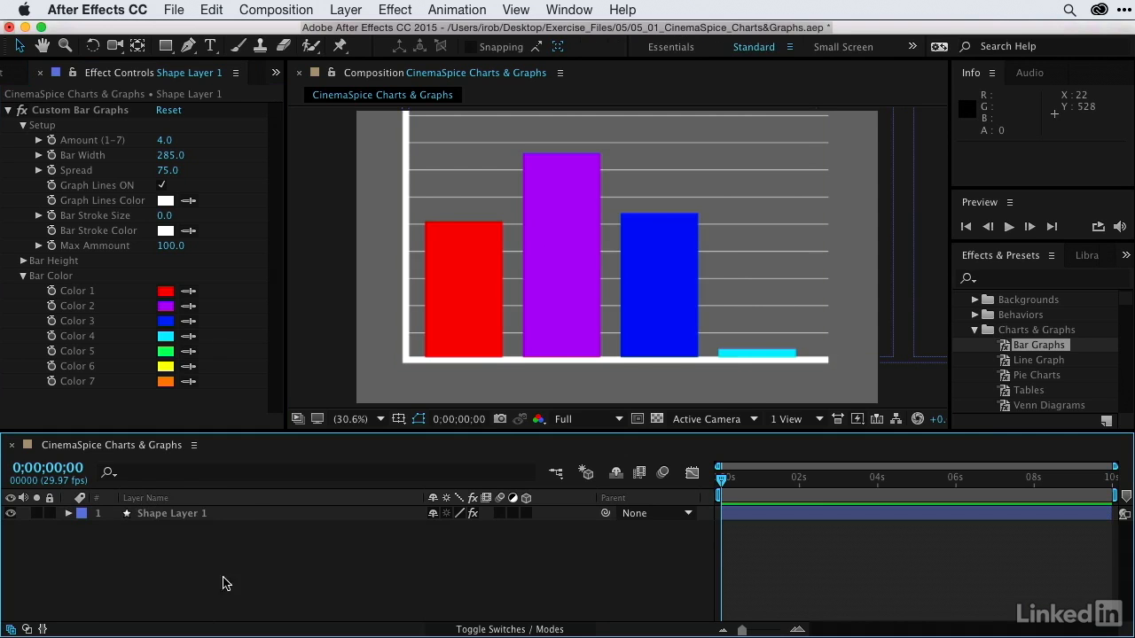
pyautogui.click(166, 514)
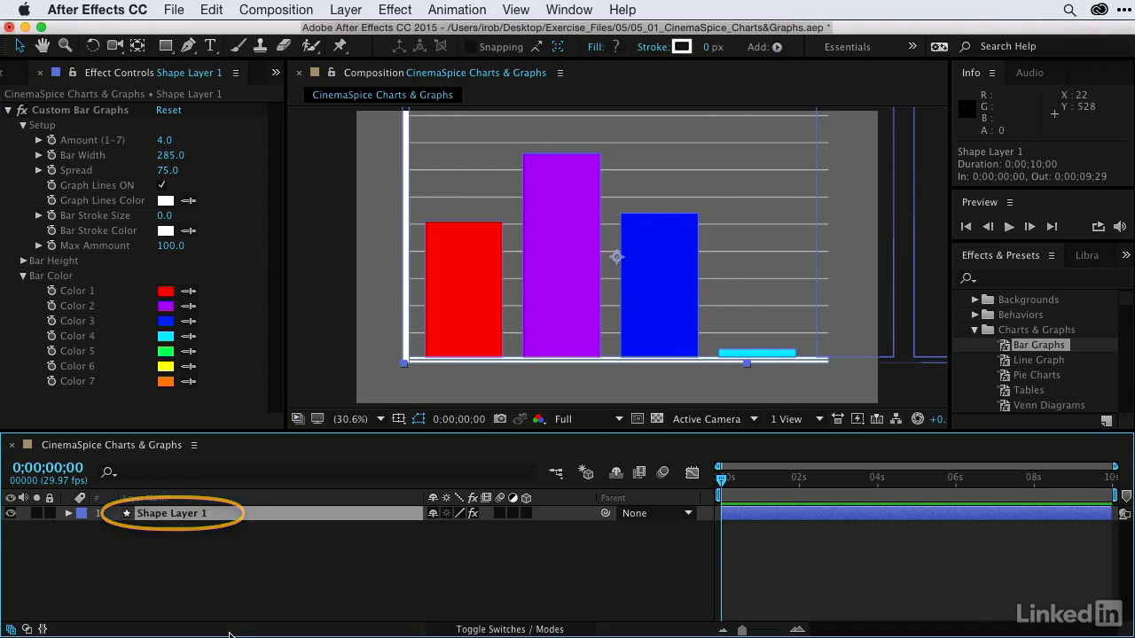
pyautogui.press('Delete')
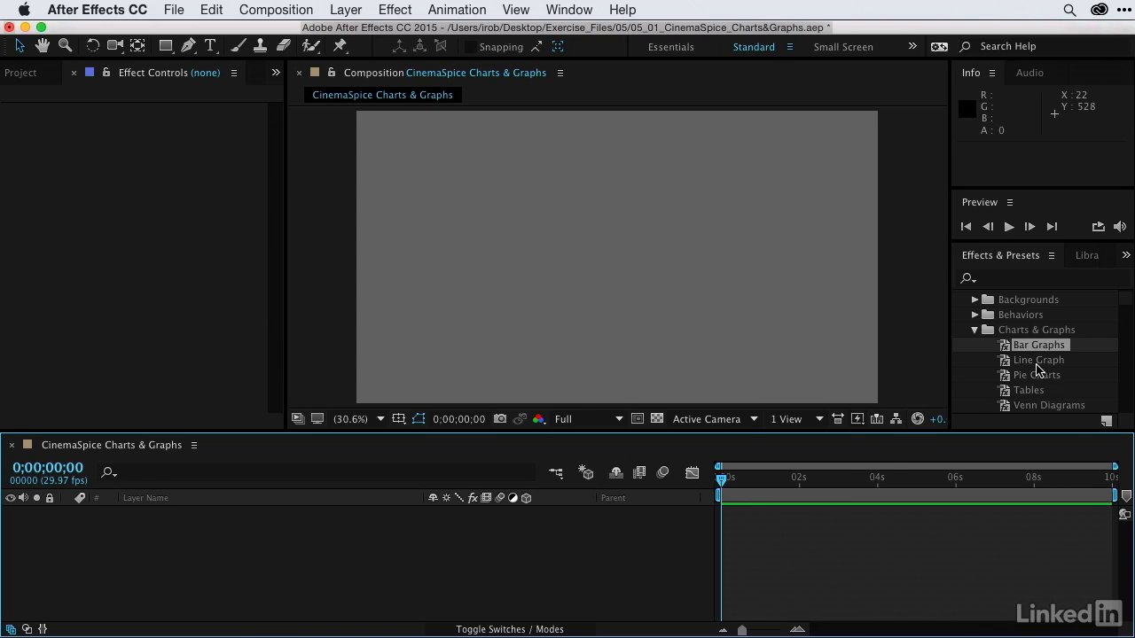
pyautogui.click(1008, 377)
pyautogui.doubleClick(1008, 376)
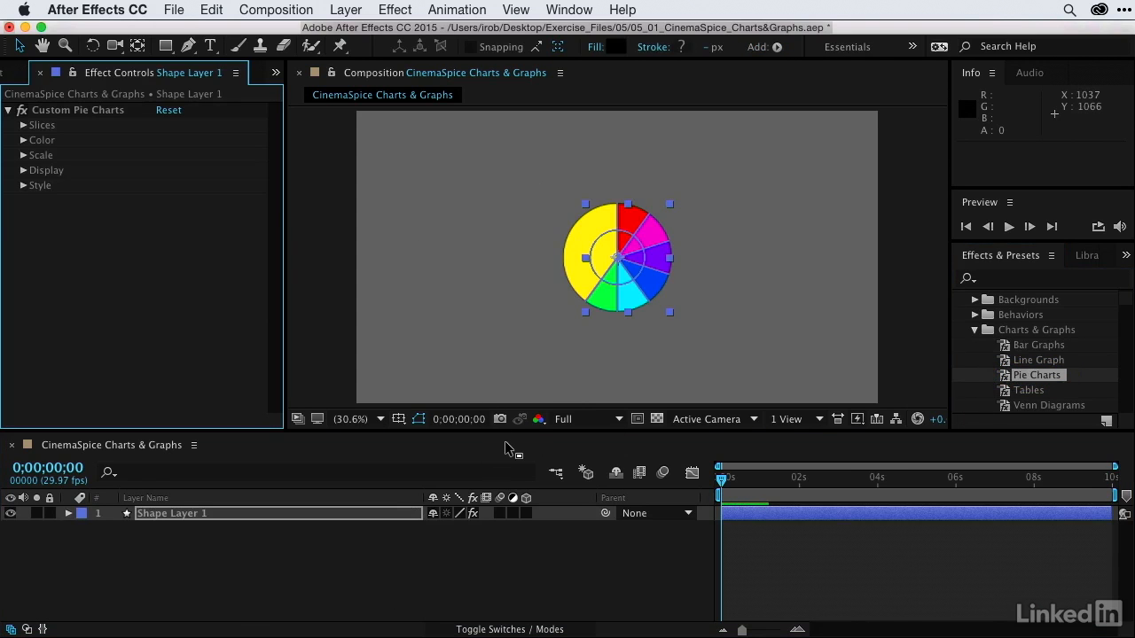
# Set Slice 4, Slice 5 and Slice 6 of the pie chart to 0, keeping only the first three slices
pyautogui.click(23, 126)
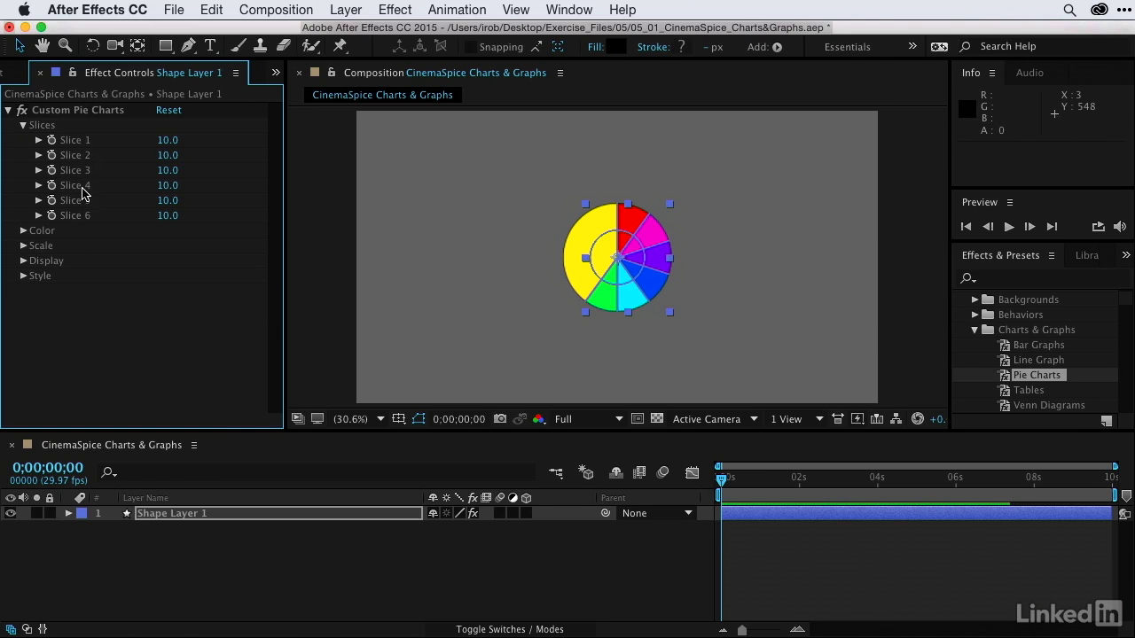
pyautogui.click(175, 191)
pyautogui.write('0')
pyautogui.press('Tab')
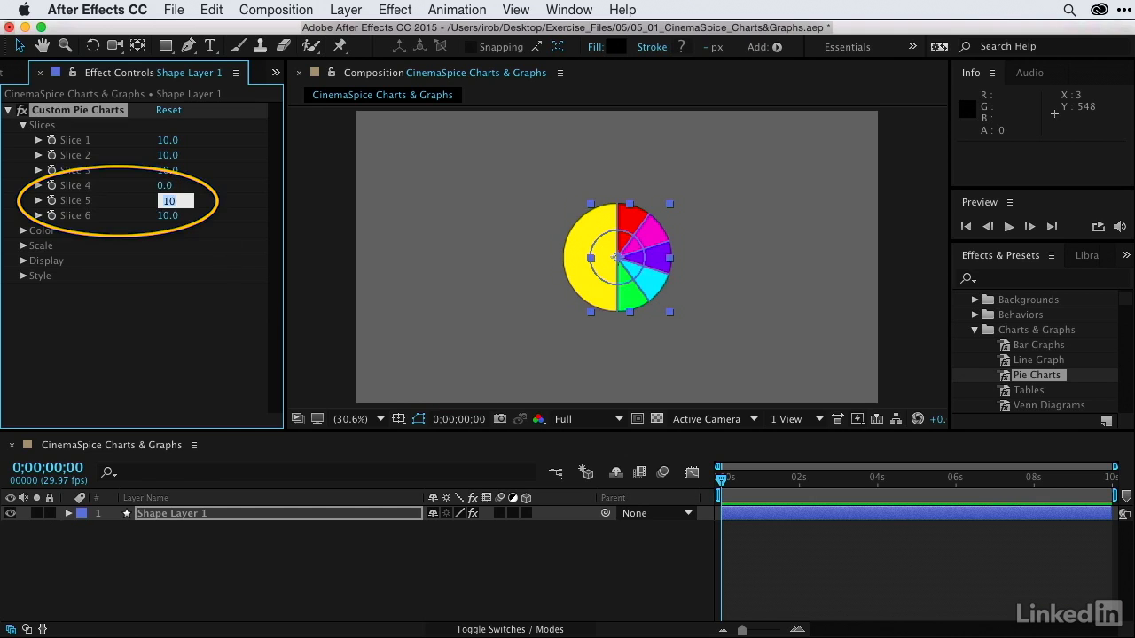
pyautogui.write('0')
pyautogui.press('Tab')
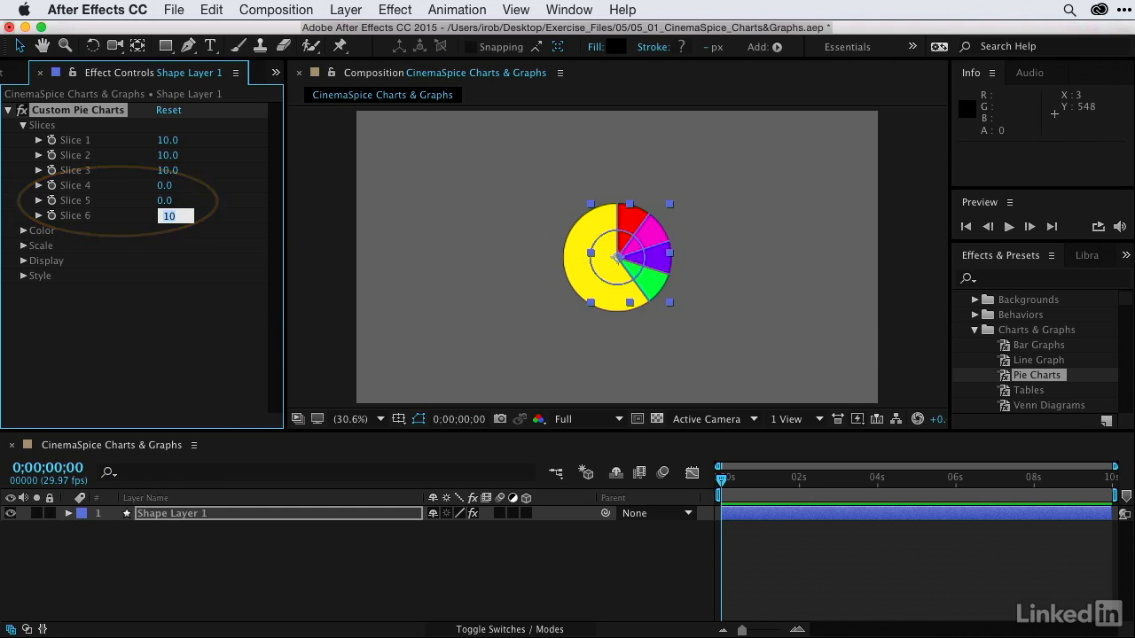
pyautogui.write('0')
pyautogui.press('Tab')
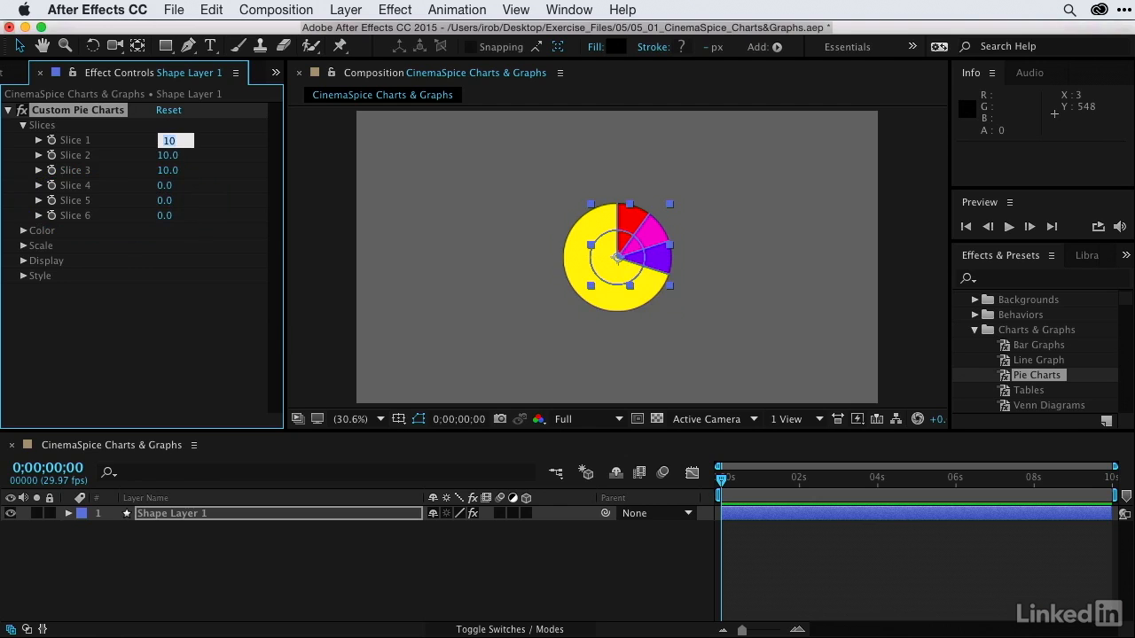
pyautogui.press('Return')
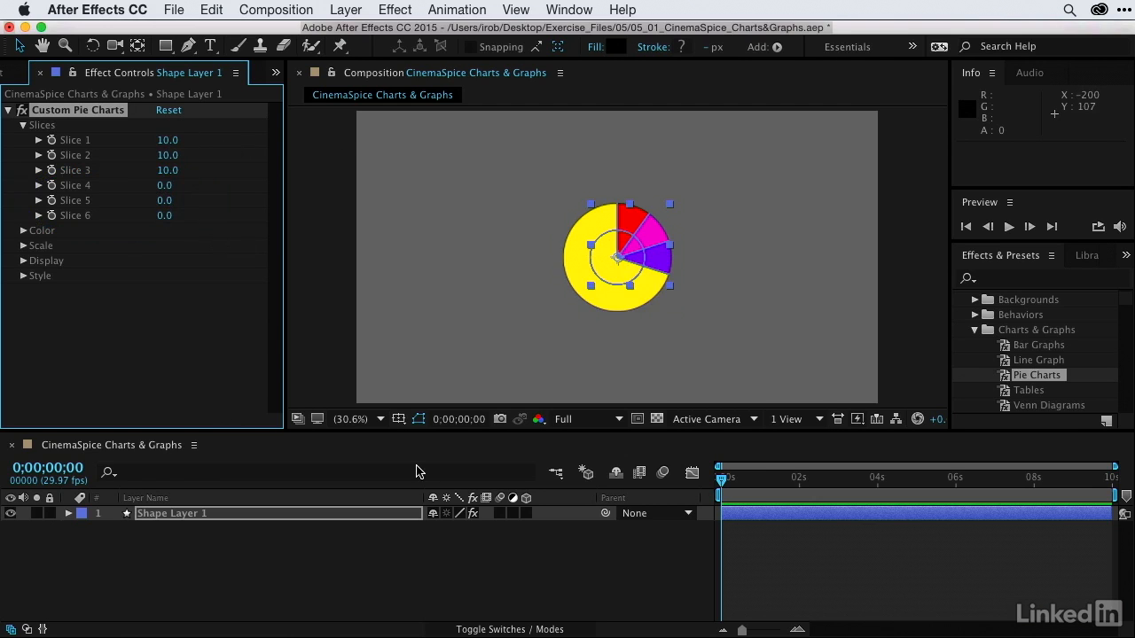
# Look over the pie chart's color settings and reveal the scale settings of its individual slices
pyautogui.click(23, 230)
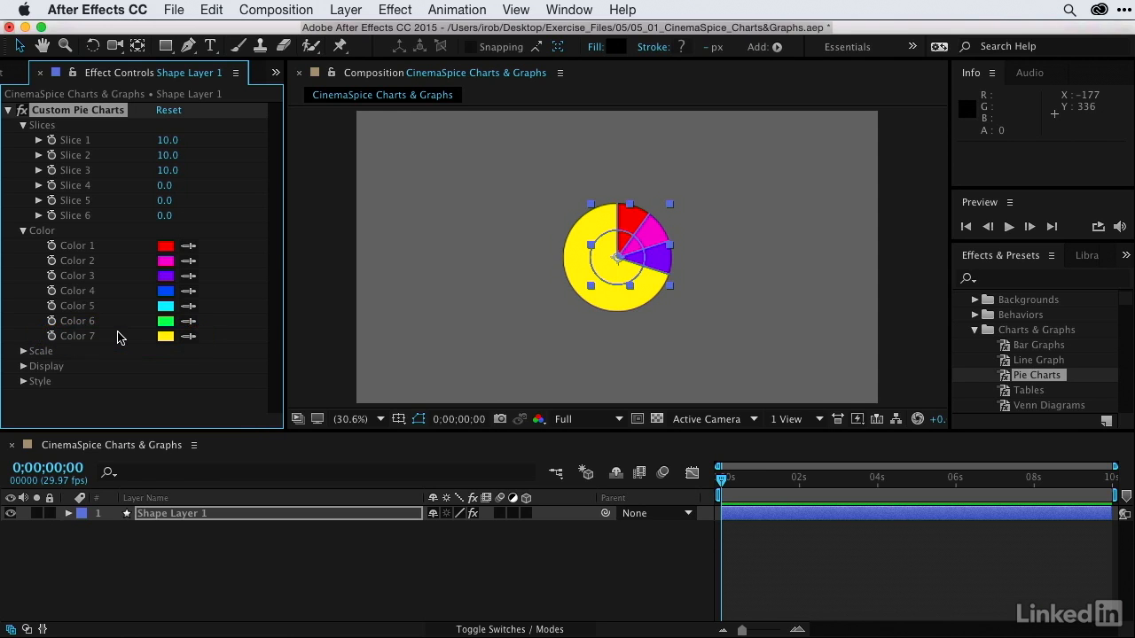
pyautogui.click(22, 353)
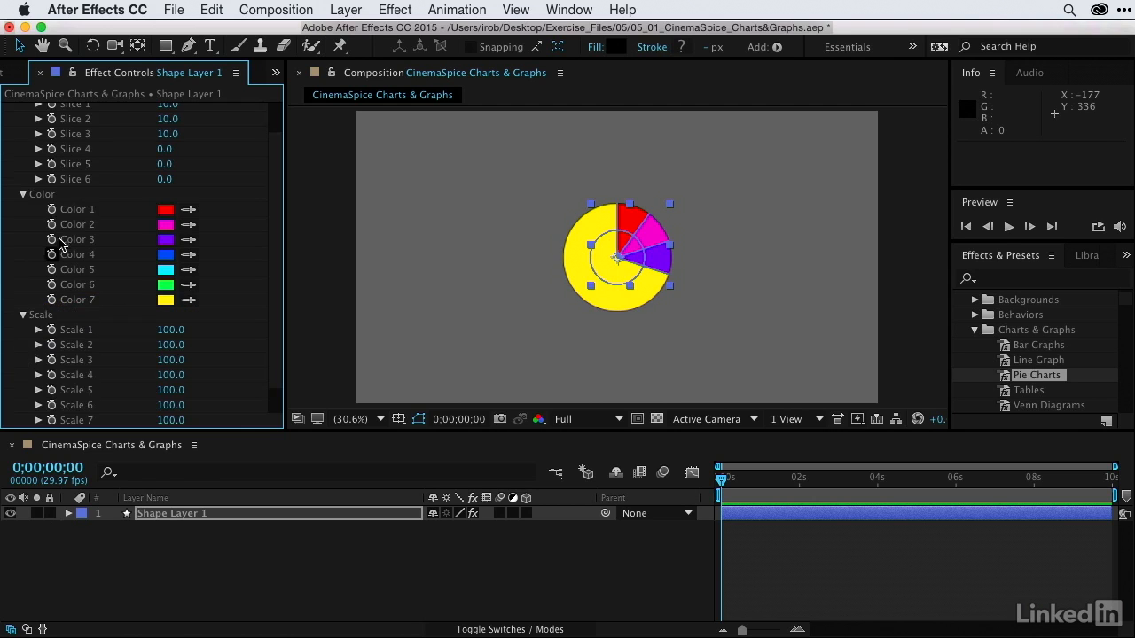
pyautogui.click(23, 200)
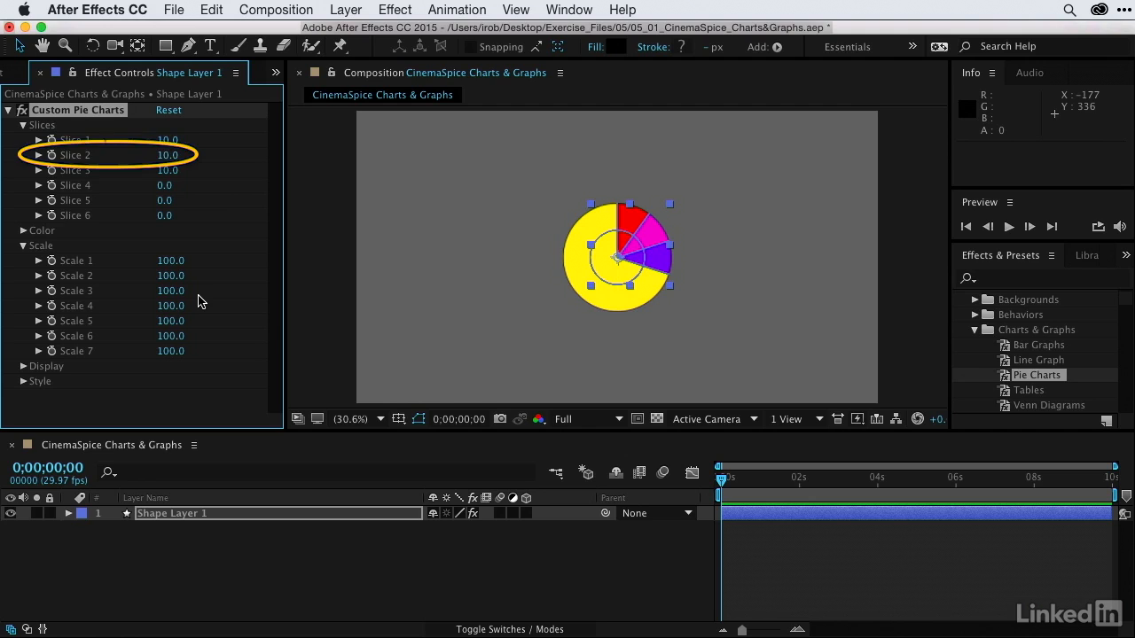
# Set Slice 2 of the pie chart to 31 and enlarge that slice with a Scale 2 value of 173
pyautogui.moveTo(169, 159); pyautogui.dragTo(187, 156)
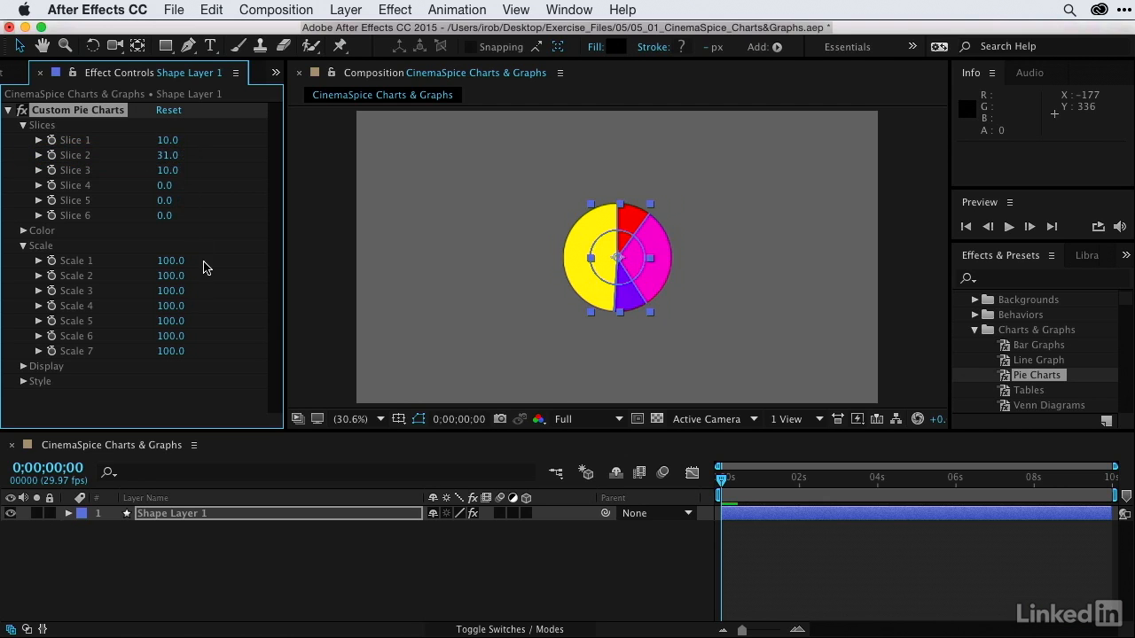
pyautogui.moveTo(170, 276); pyautogui.dragTo(224, 270)
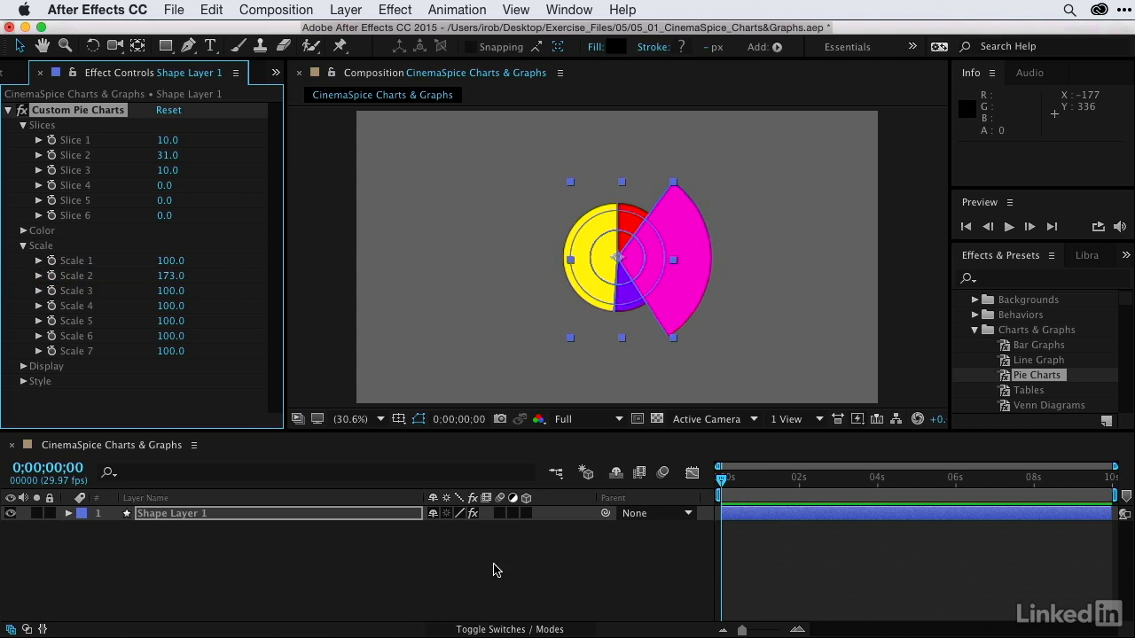
# Examine the pie chart's display values for each slice and compare them with the slice color settings
pyautogui.click(22, 249)
pyautogui.click(23, 261)
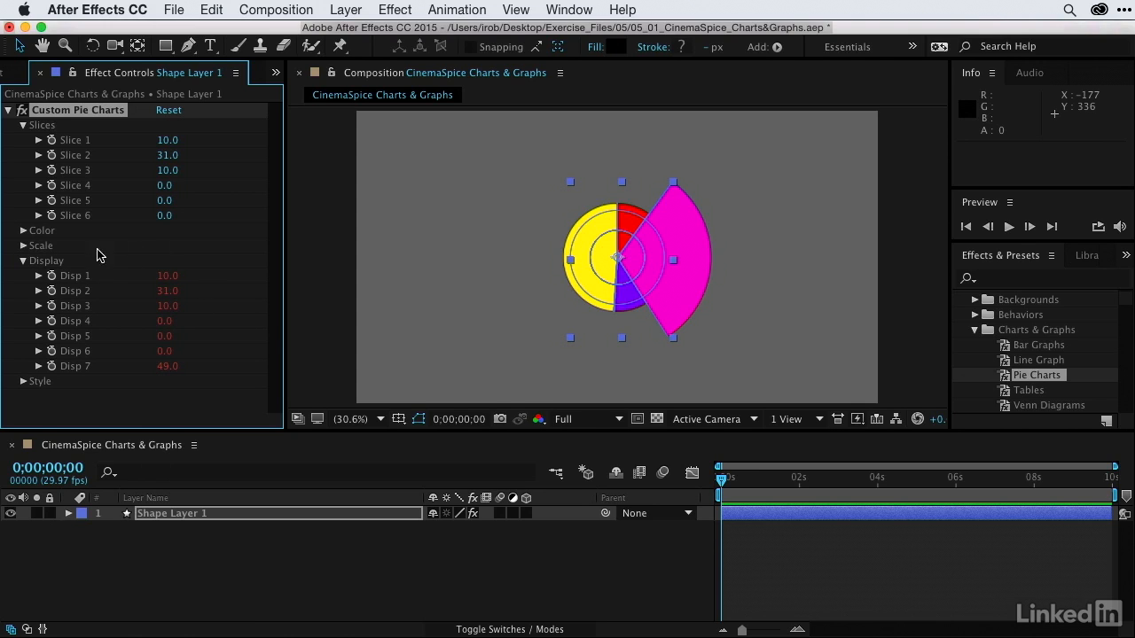
pyautogui.click(24, 231)
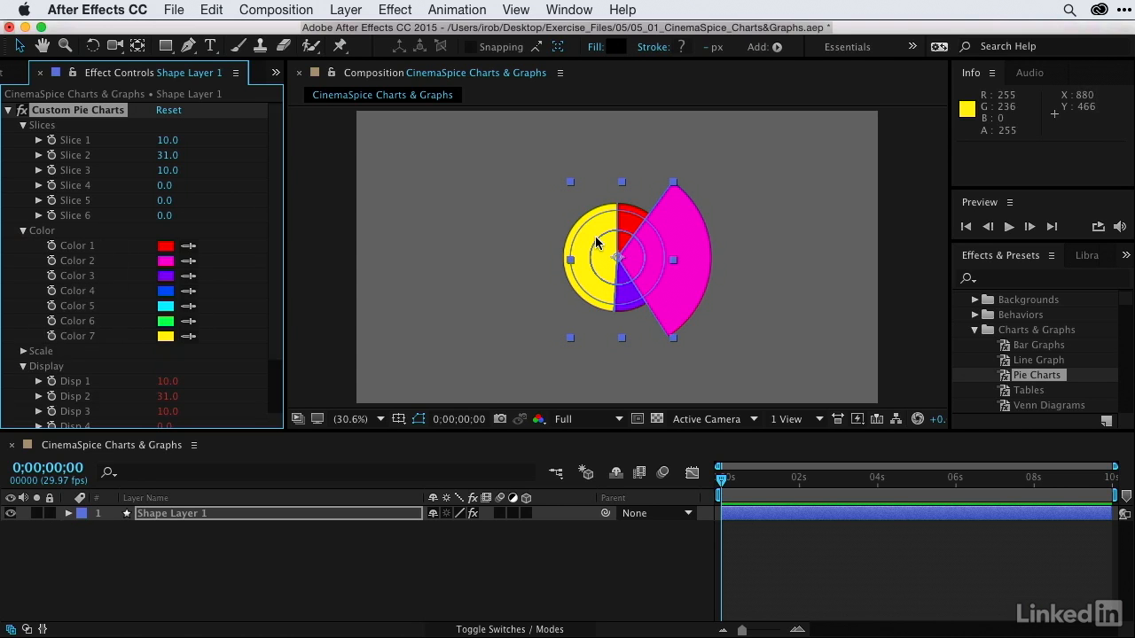
pyautogui.click(24, 231)
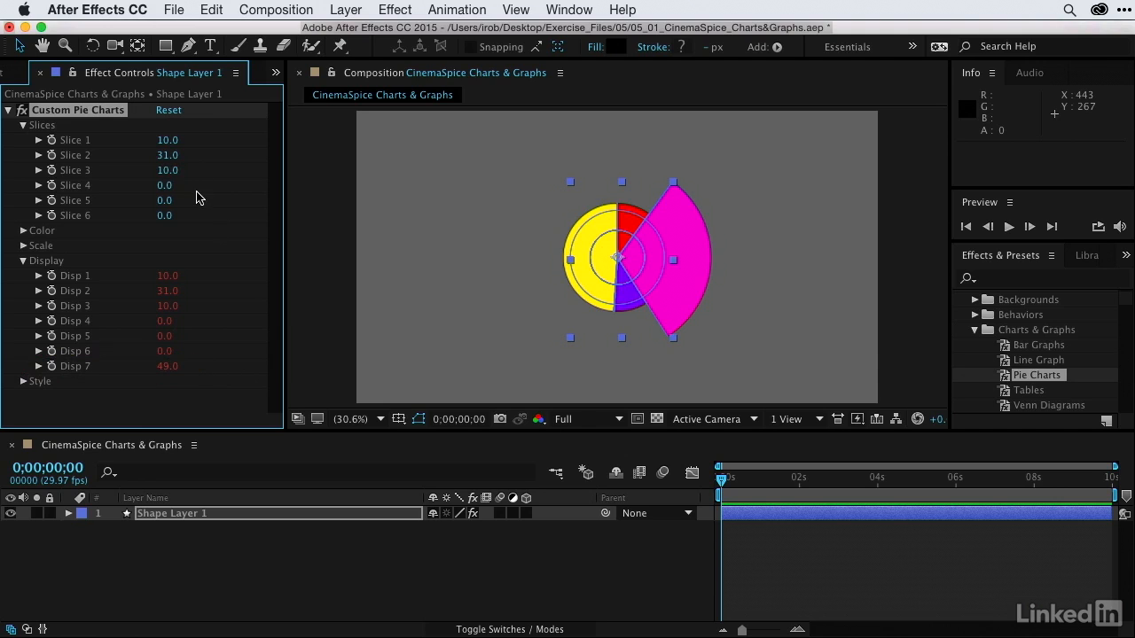
# Set Slice 3 of the pie chart to 30 and its Scale 3 to 137, and collapse the display values
pyautogui.click(167, 170)
pyautogui.write('28')
pyautogui.press('Return')
pyautogui.moveTo(184, 172)
pyautogui.mouseDown()
pyautogui.moveTo(204, 172)
pyautogui.moveTo(180, 171)
pyautogui.mouseUp()
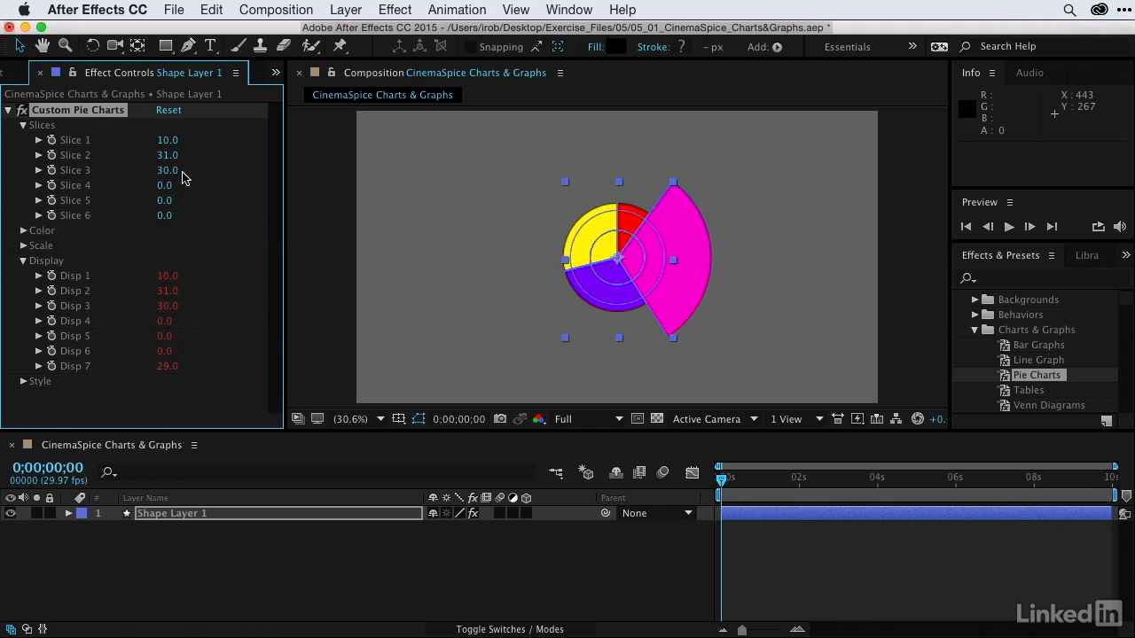
pyautogui.click(23, 245)
pyautogui.moveTo(170, 291); pyautogui.dragTo(203, 293)
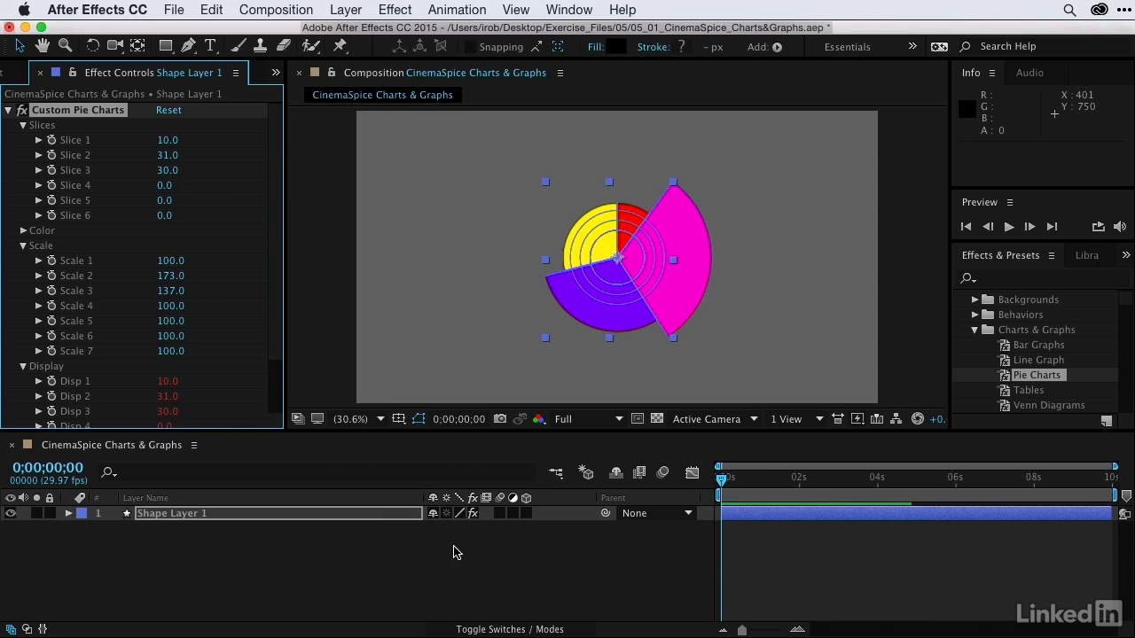
pyautogui.click(23, 366)
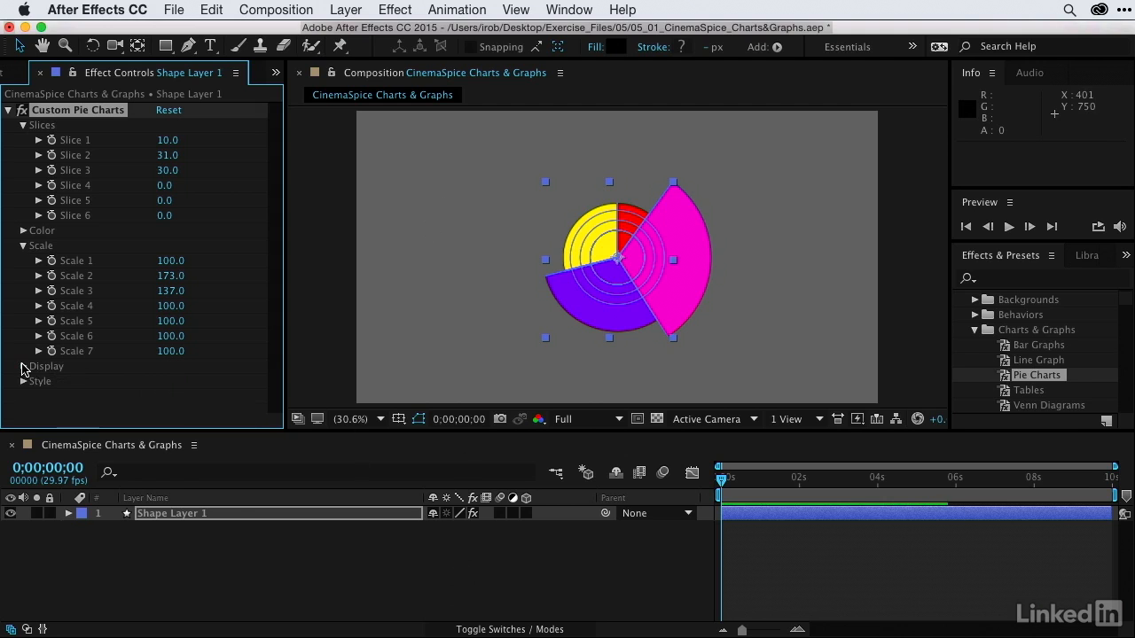
# Try rotating the pie chart's shape layer to -83° with the layer's own Rotation property, and undo the rotation
pyautogui.click(164, 517)
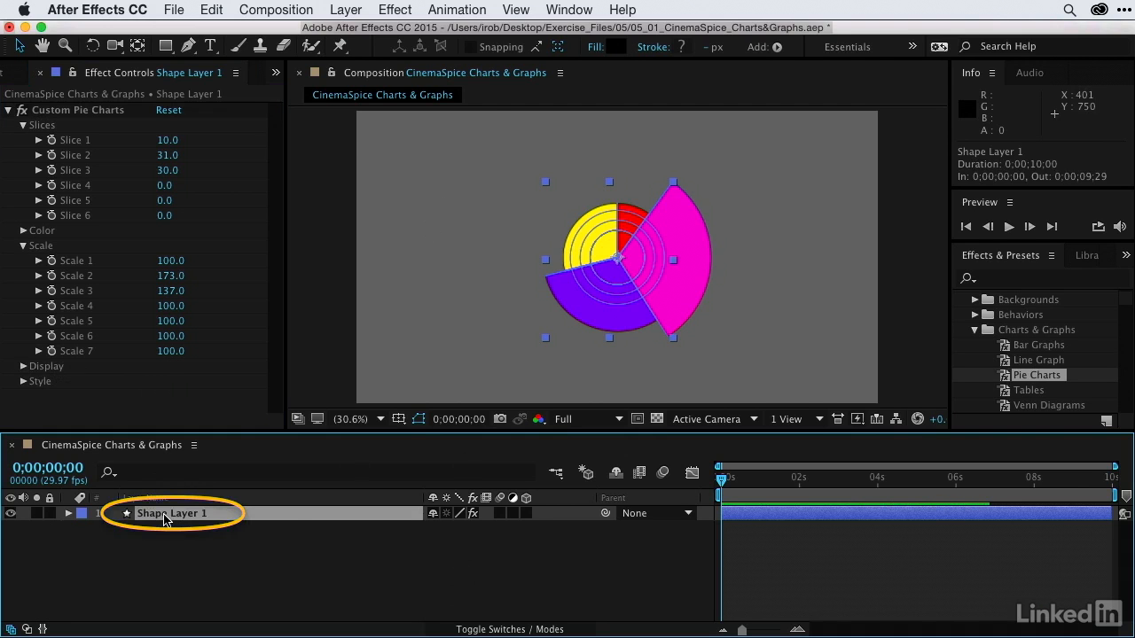
pyautogui.press('r')
pyautogui.moveTo(452, 535); pyautogui.dragTo(355, 513)
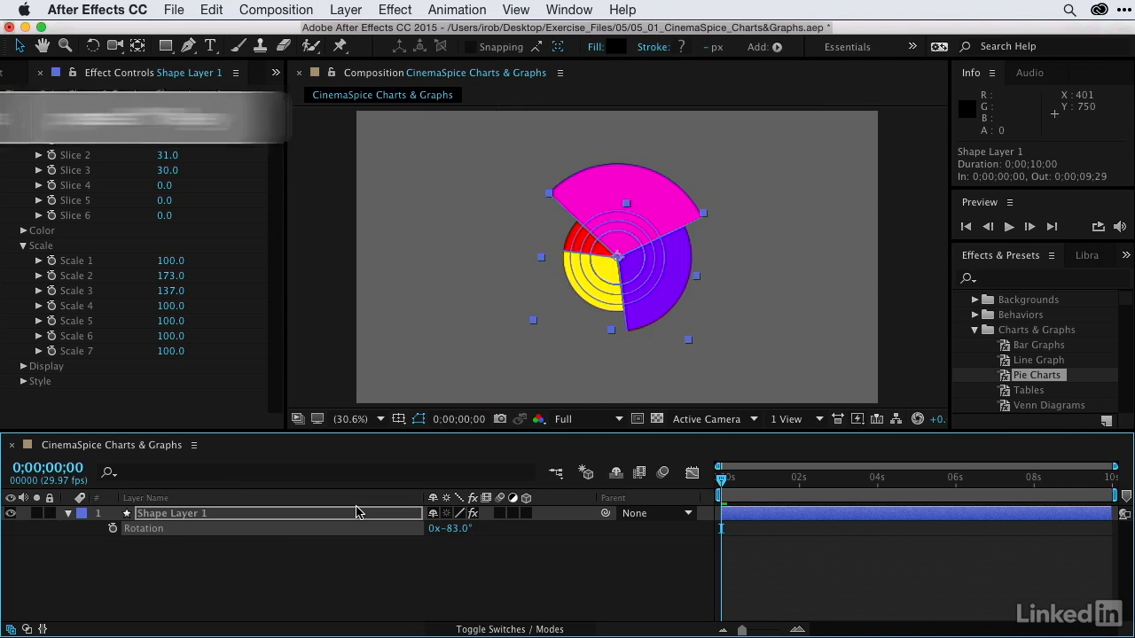
pyautogui.press('super+z')
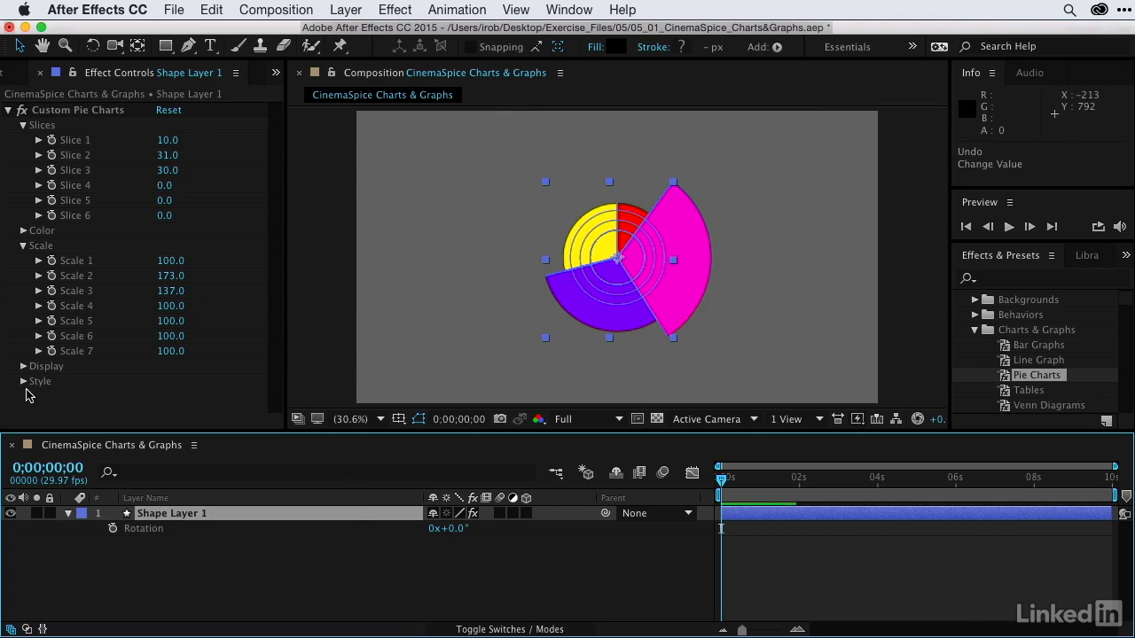
# Rotate the pie chart to 26° using the Rotate value in the effect's style settings
pyautogui.click(23, 381)
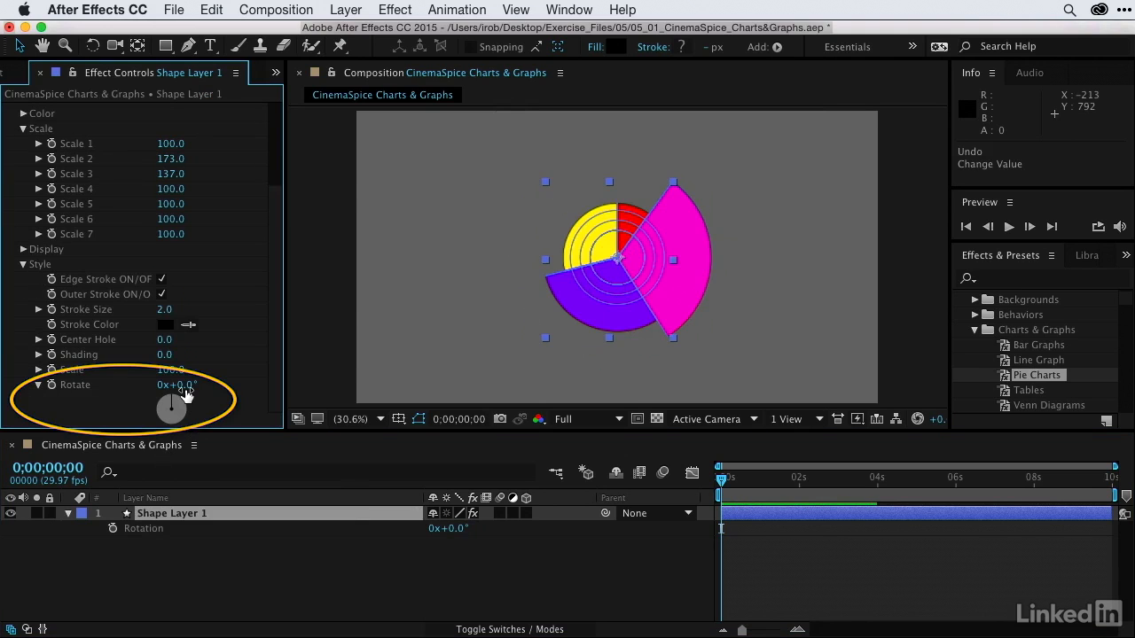
pyautogui.moveTo(186, 392); pyautogui.dragTo(214, 402)
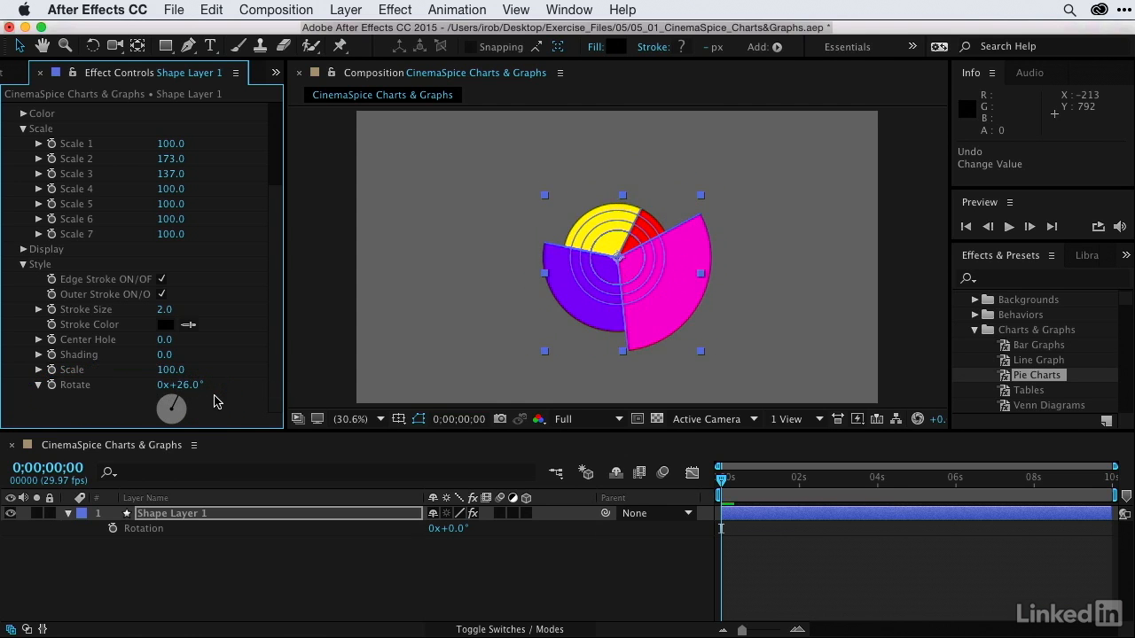
pyautogui.scroll(5, 213, 397)
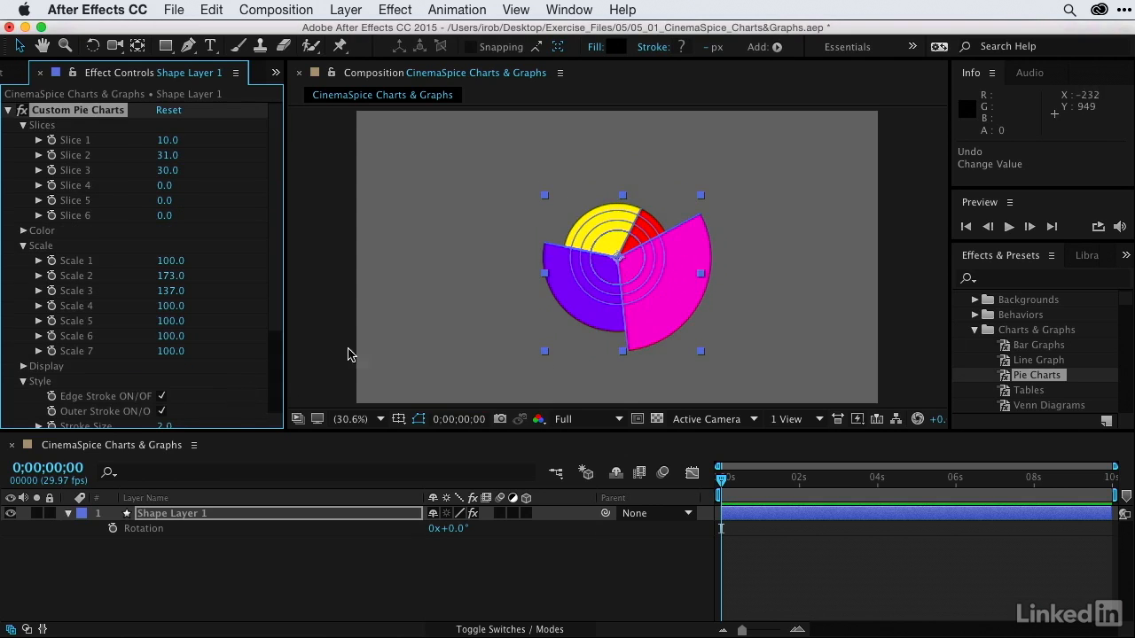